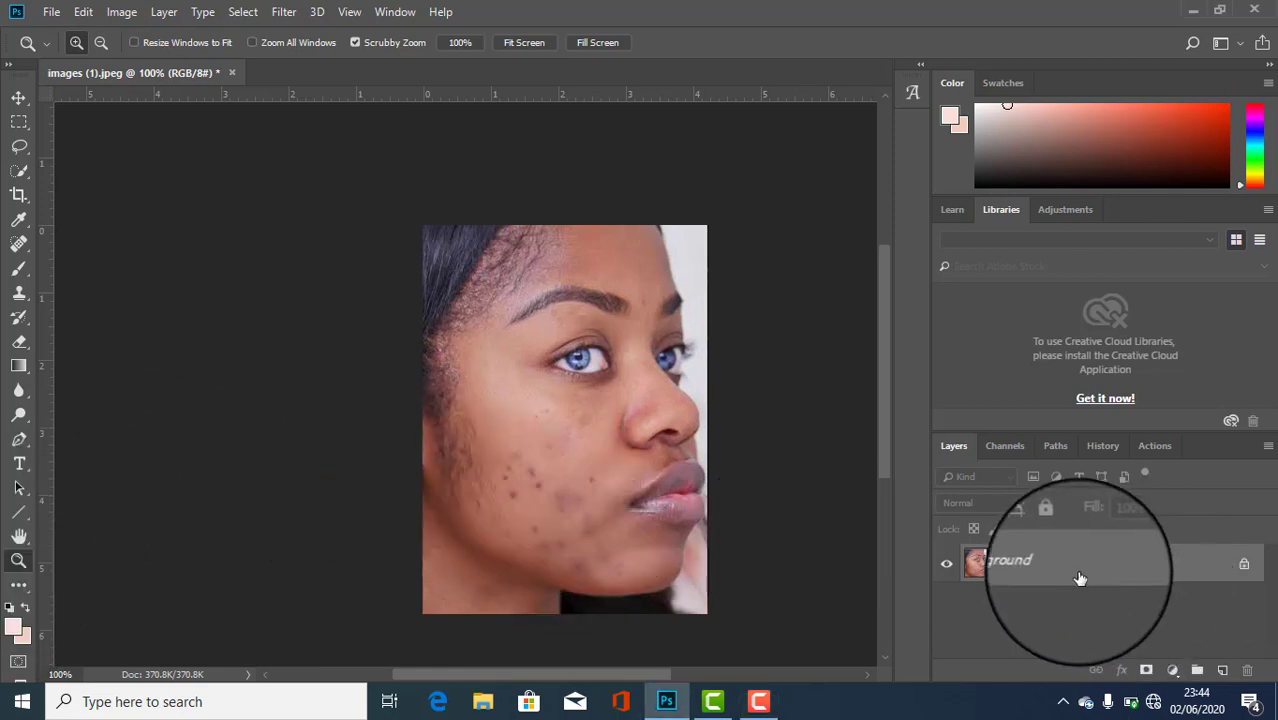
Remove the dark acne spots in the middle of the cheek with the Spot Healing Brush at size 25
left_click(528, 540)
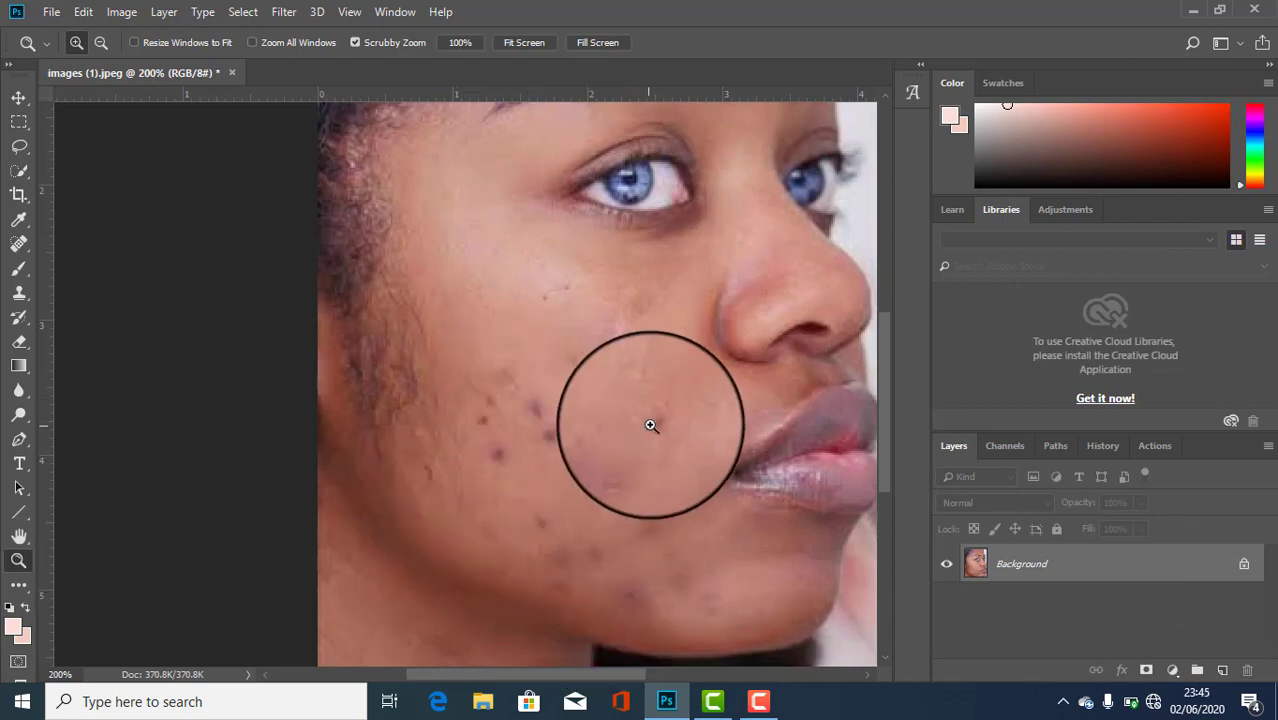
left_click(493, 480, "alt")
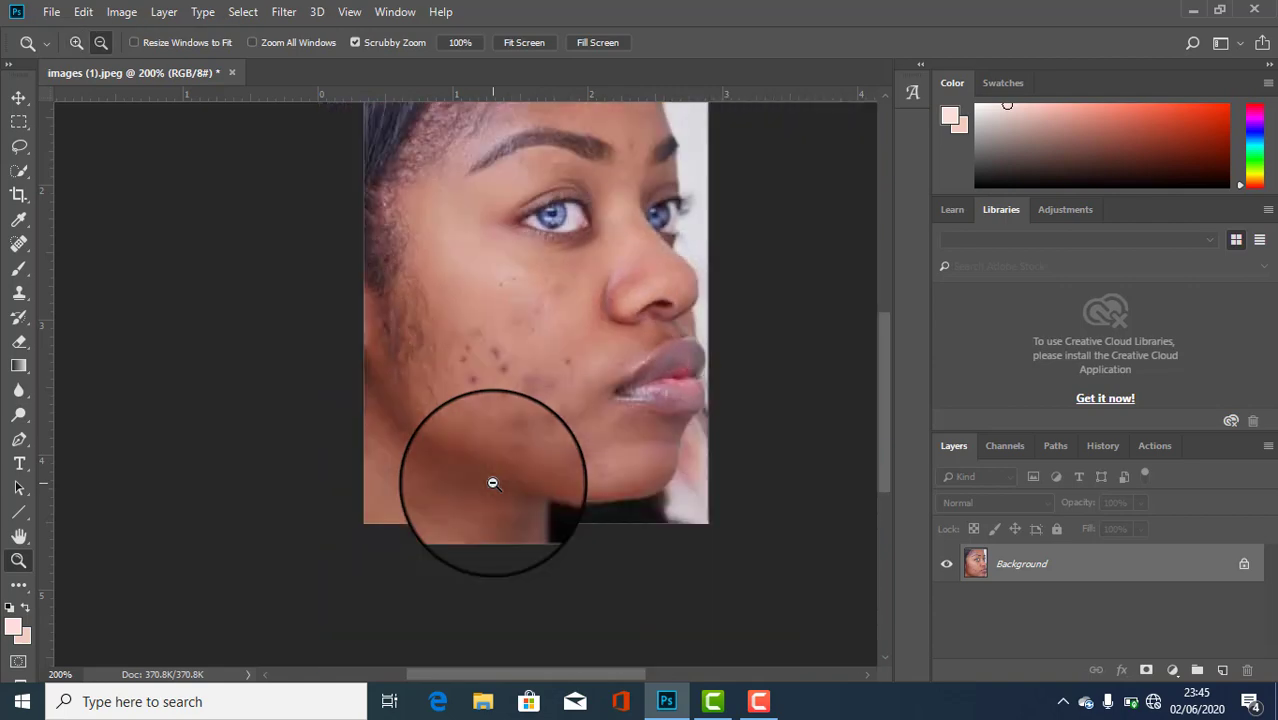
left_click(460, 387)
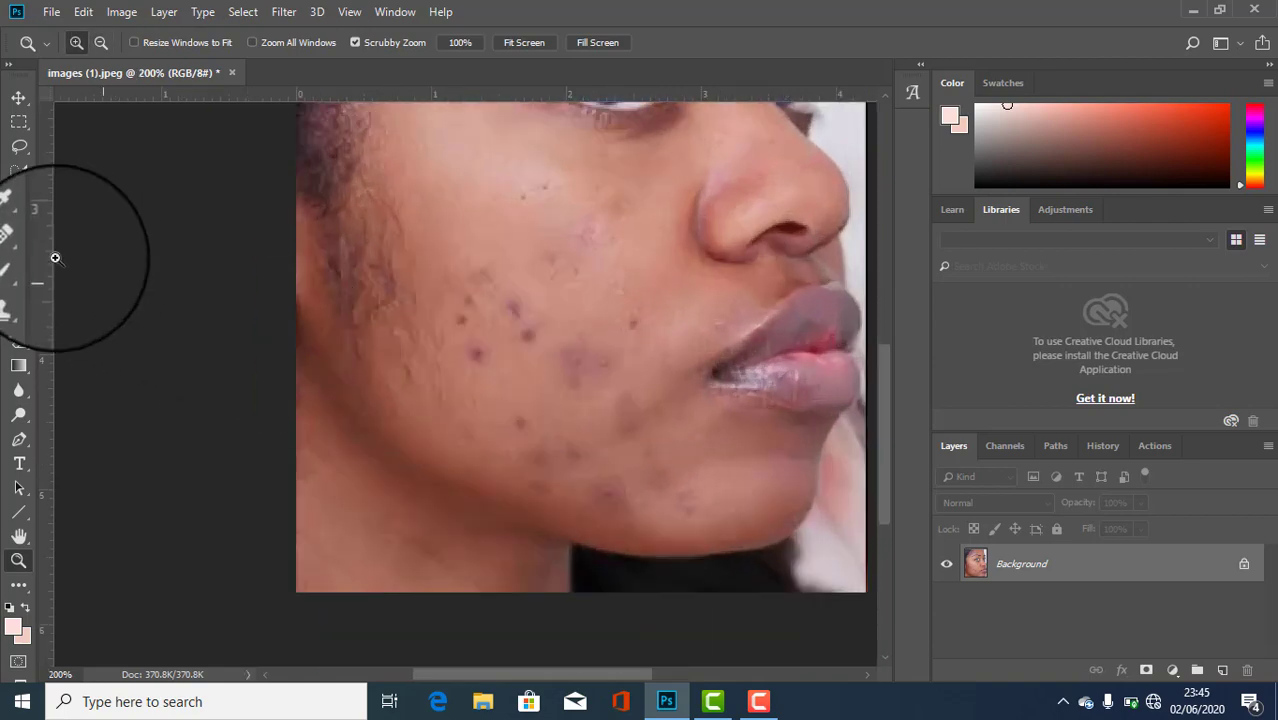
left_click_drag(15, 250, 137, 244)
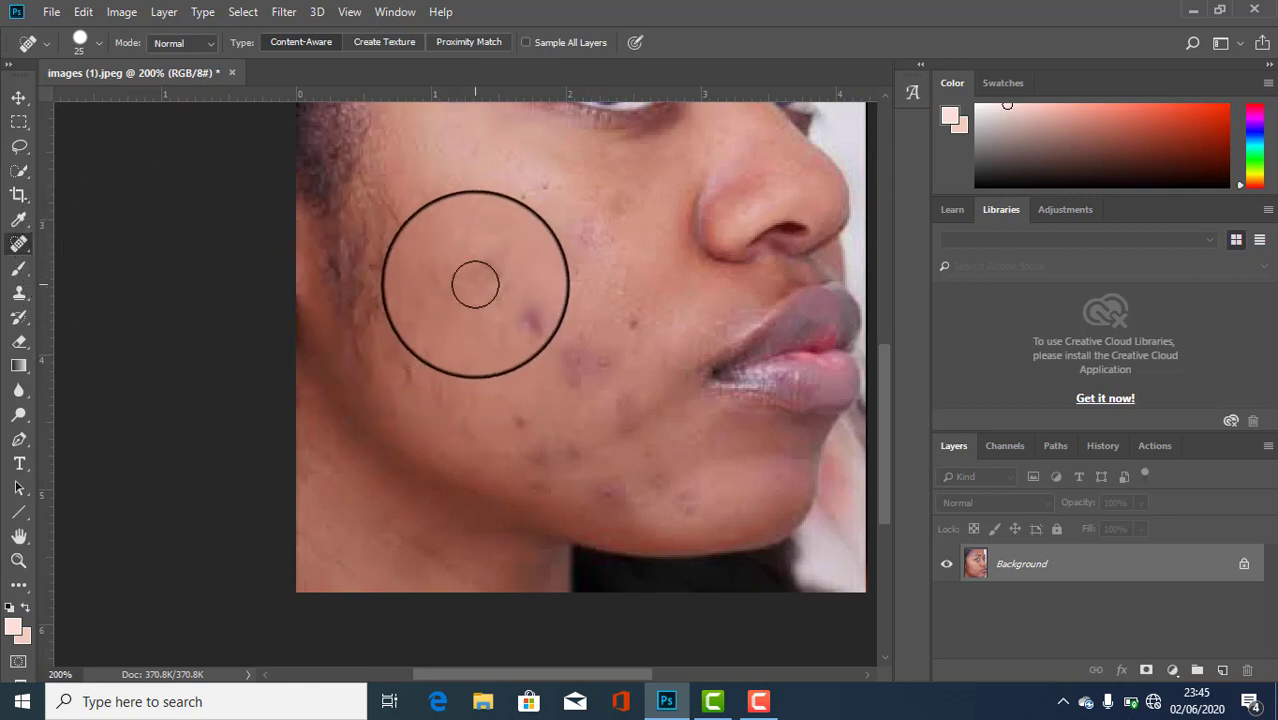
left_click(515, 310)
left_click(525, 335)
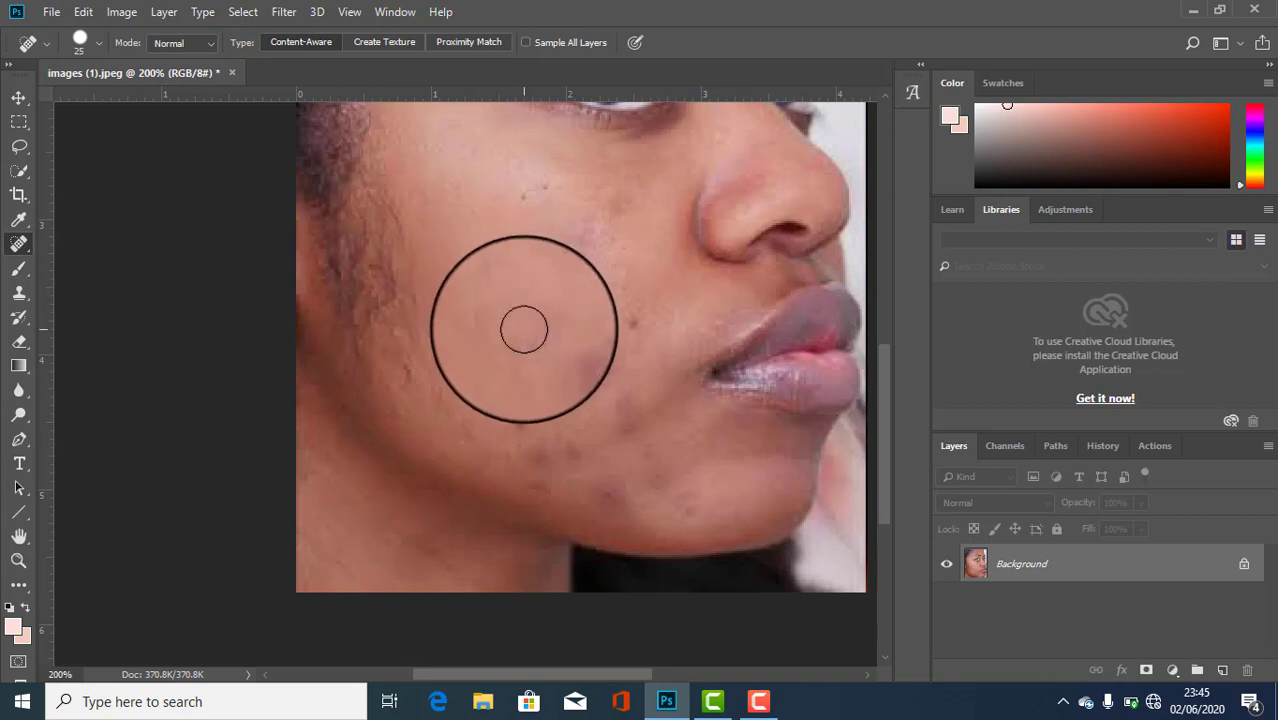
left_click(633, 327)
left_click(573, 375)
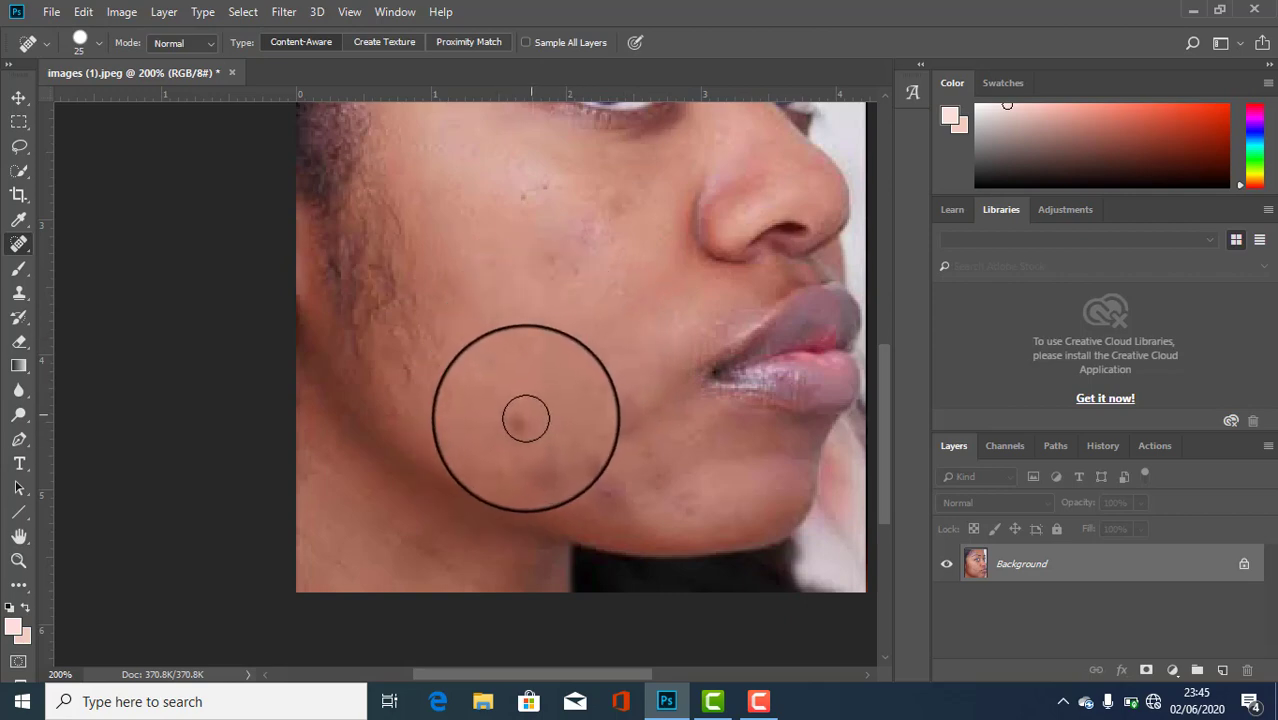
Heal the dark blemishes along the jawline and the discoloured patches on the lower cheek beside the mouth
left_click(524, 419)
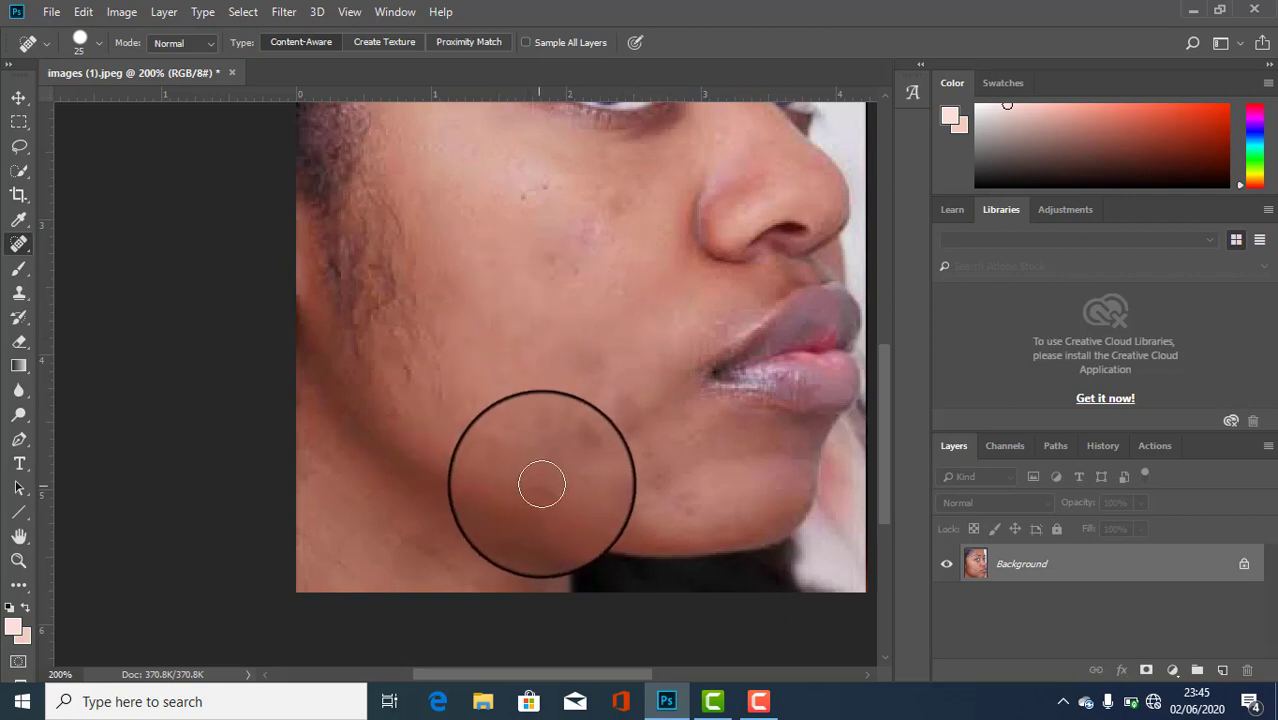
left_click(565, 451)
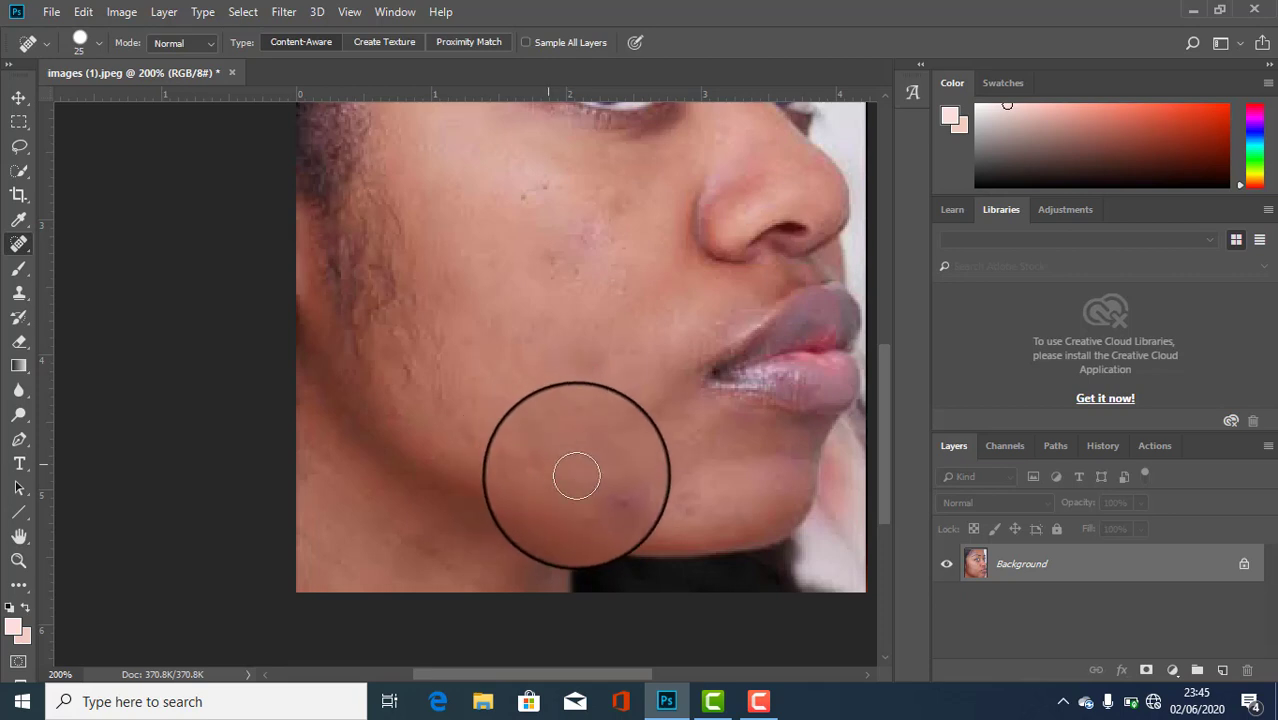
left_click(609, 493)
left_click(630, 409)
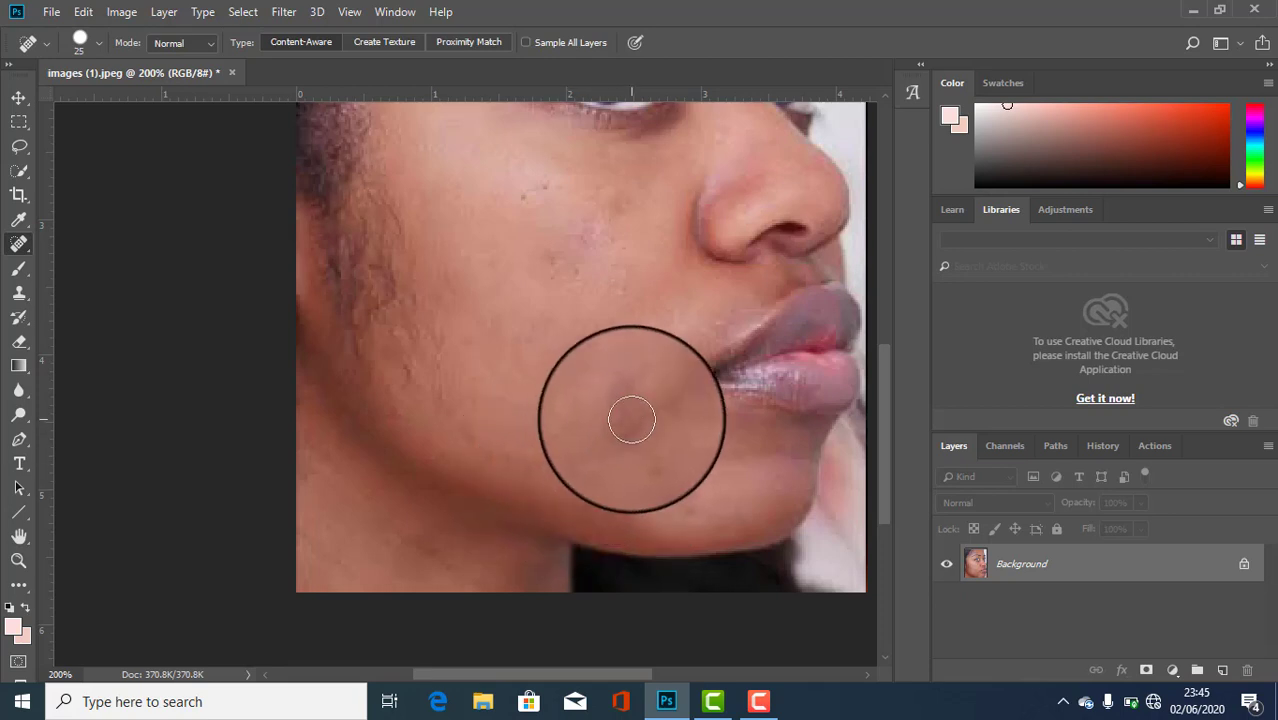
left_click(588, 390)
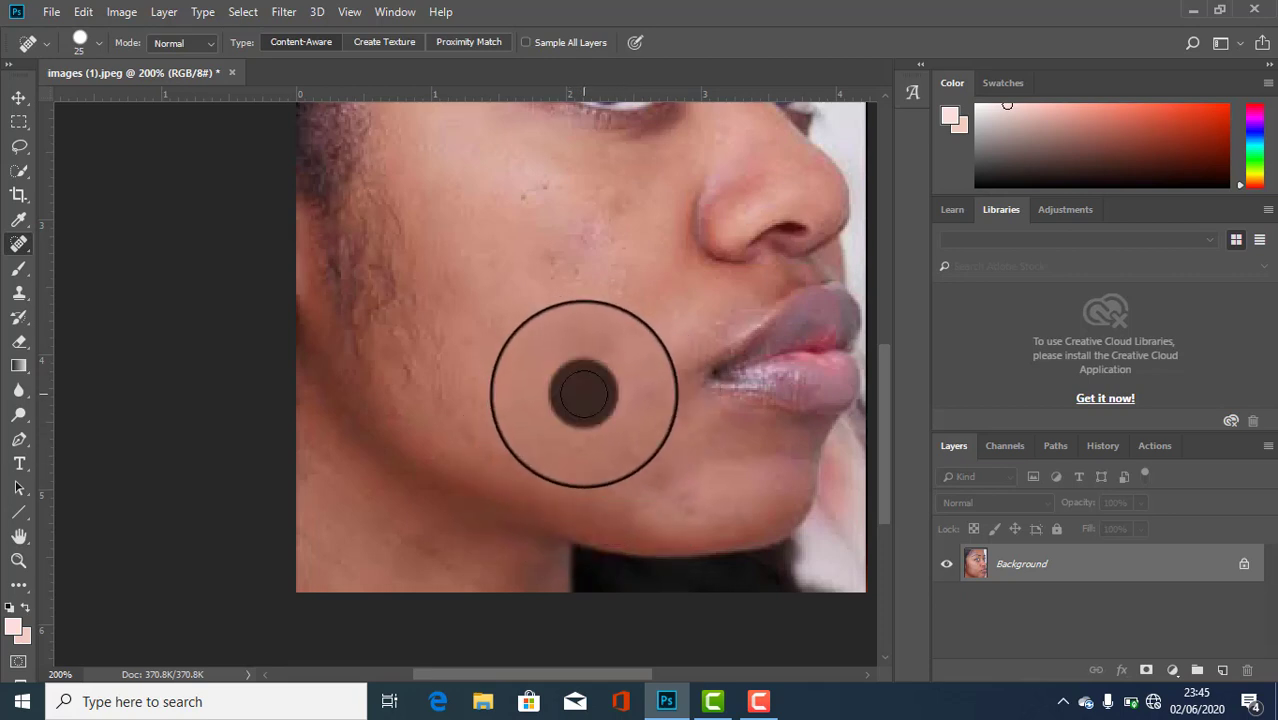
left_click(587, 358)
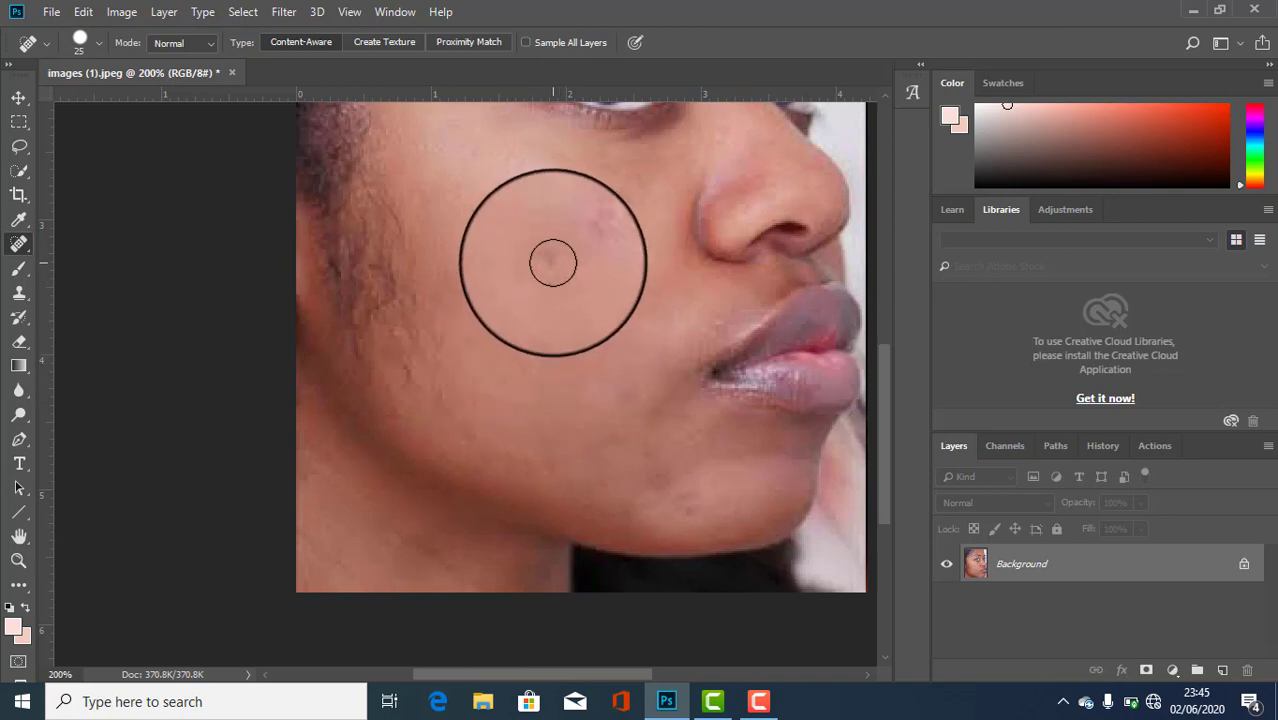
Heal the small spots and reddish patch on the upper cheek below the eye, plus the marks on the chin
left_click(553, 262)
left_click(521, 196)
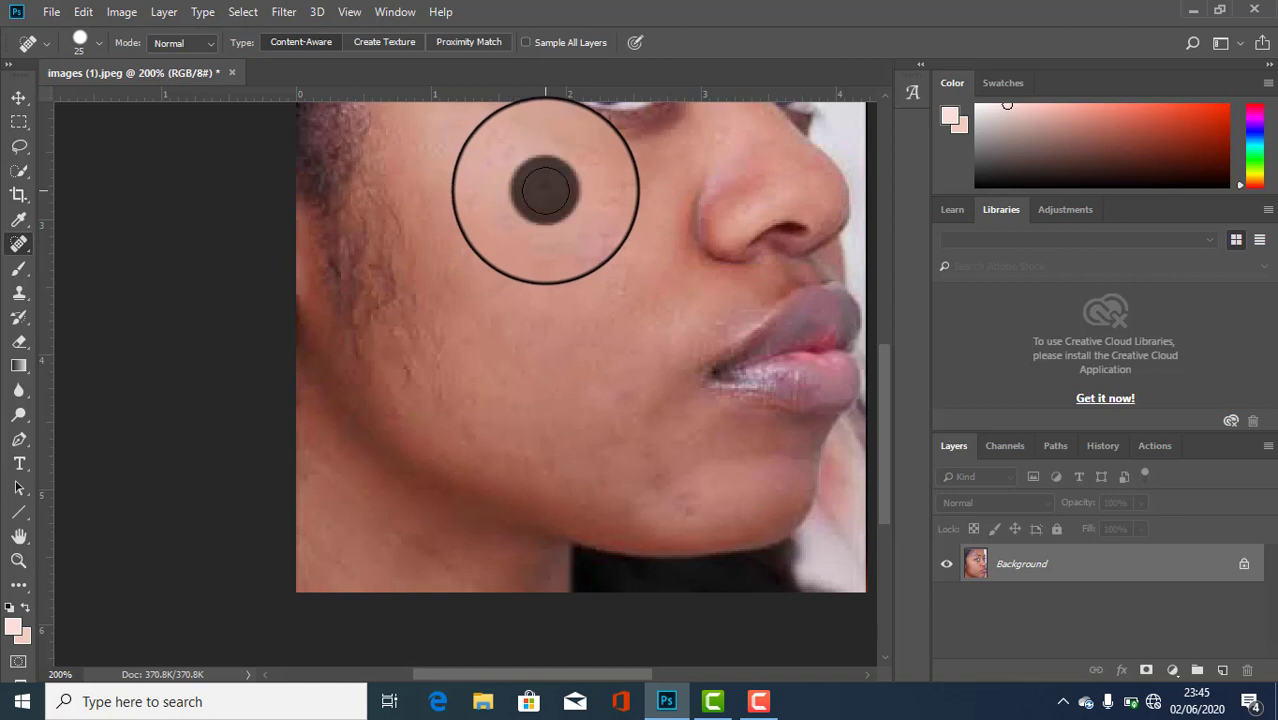
left_click(545, 190)
left_click(588, 228)
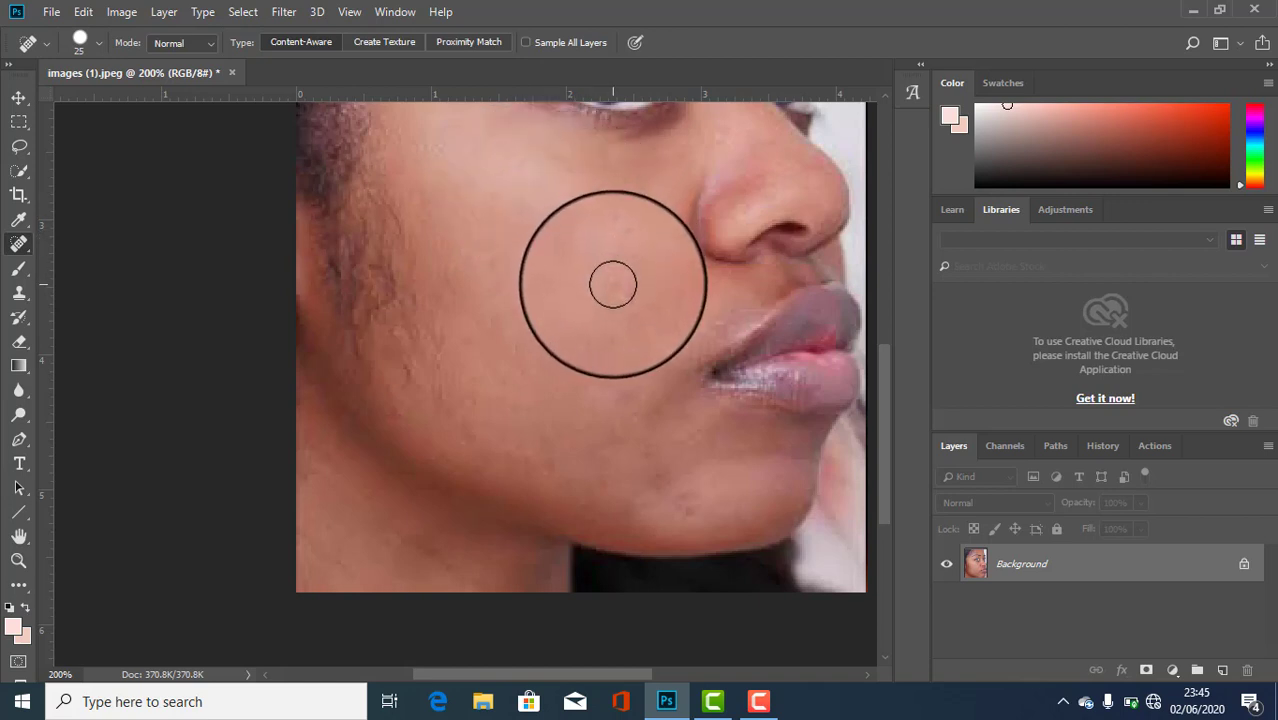
left_click(690, 505)
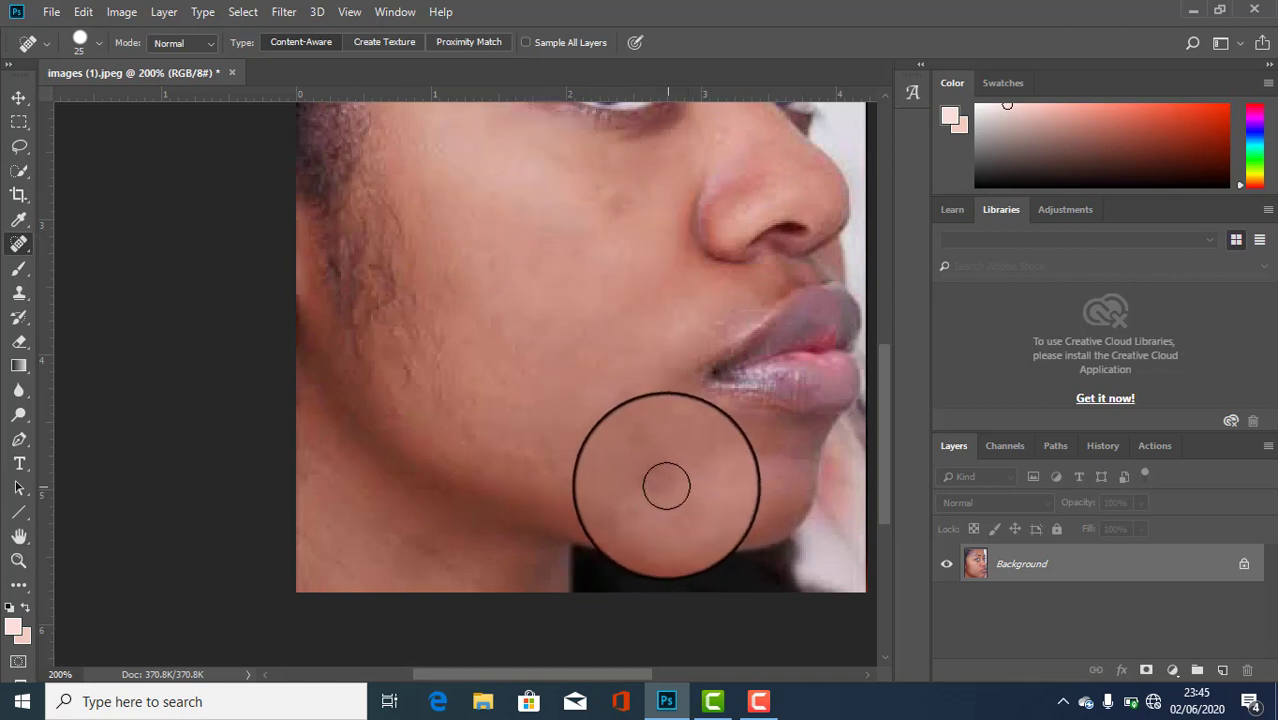
left_click(645, 443)
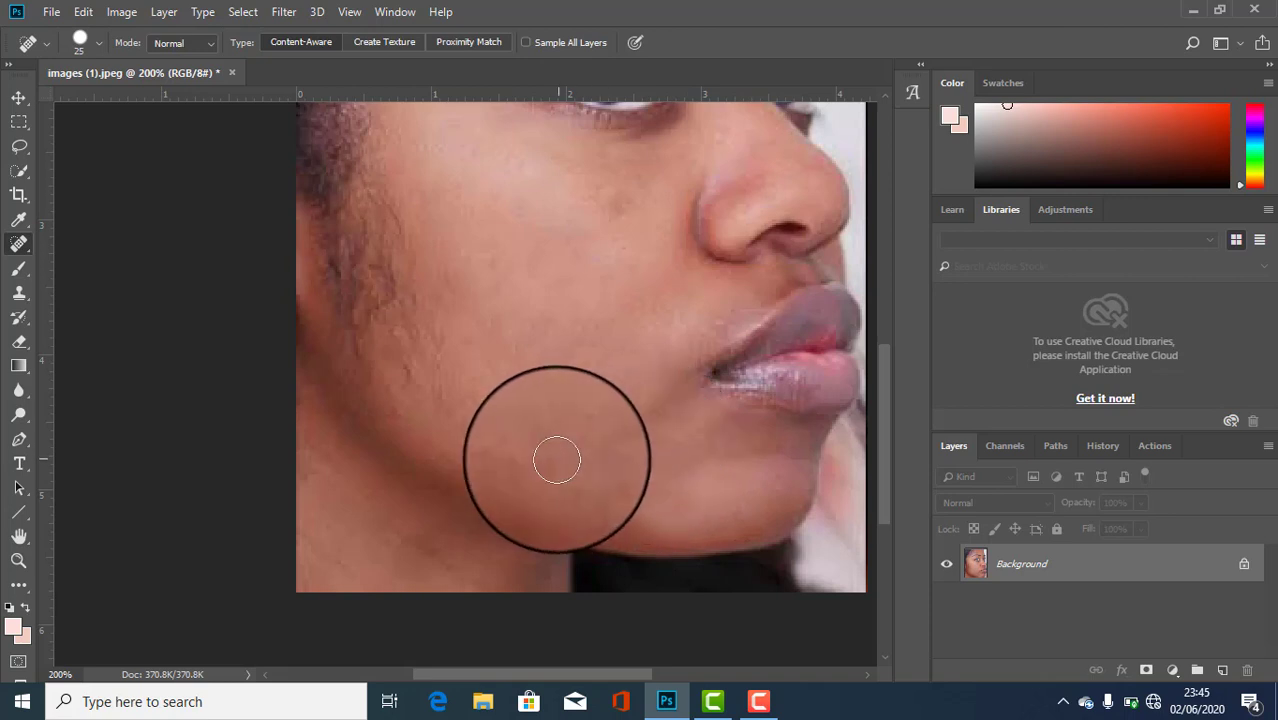
Heal the remaining mark on the cheek beside the nose and the blemish on the forehead above the eyebrow
left_click(19, 560)
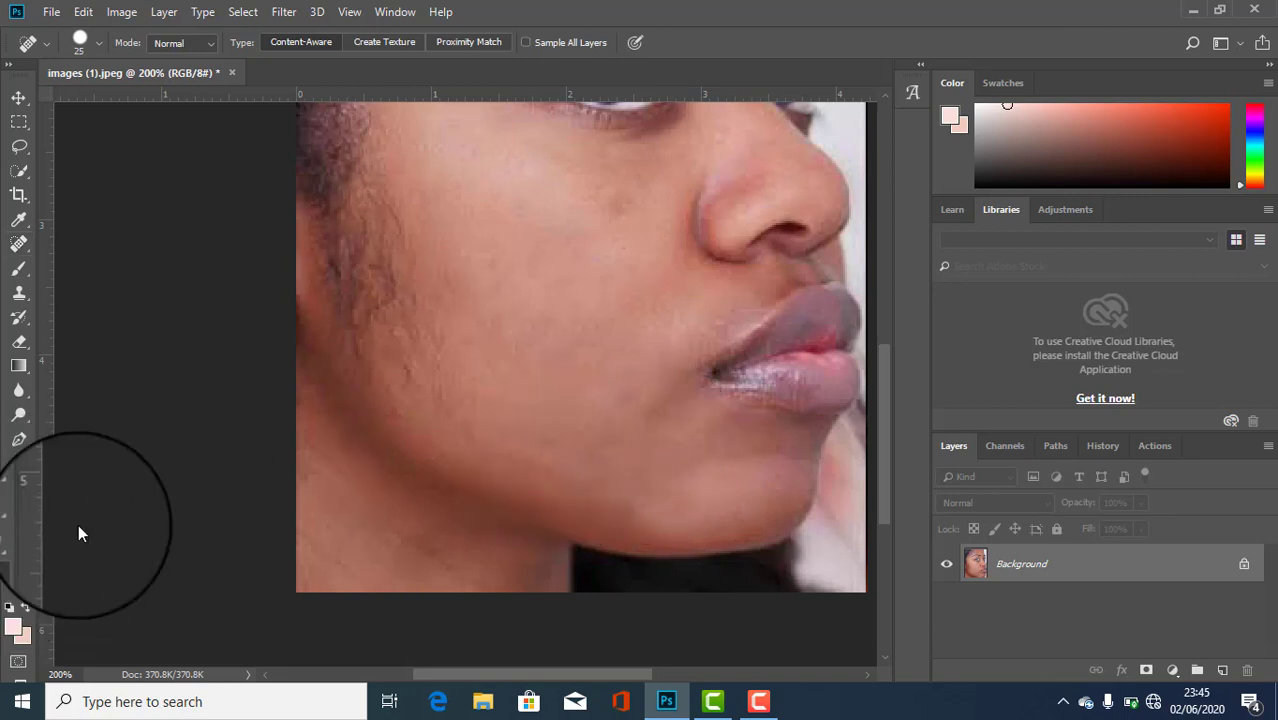
left_click(522, 406, "alt")
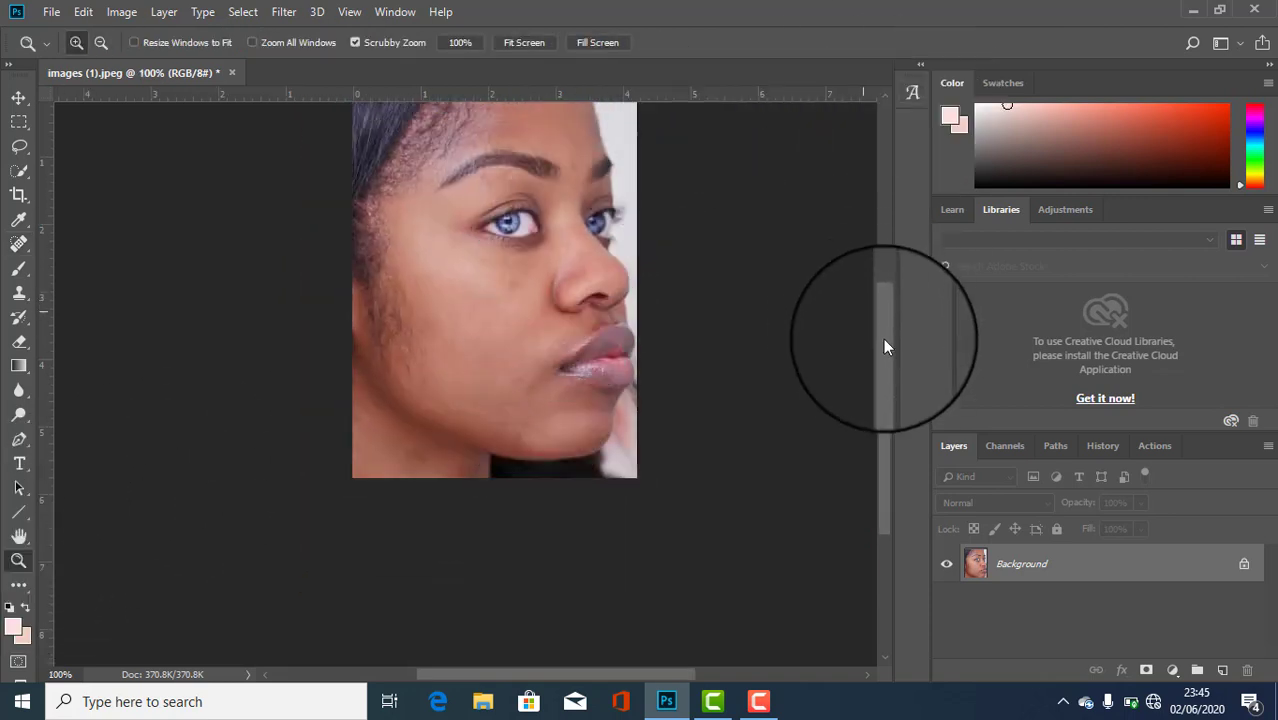
left_click_drag(885, 351, 887, 320)
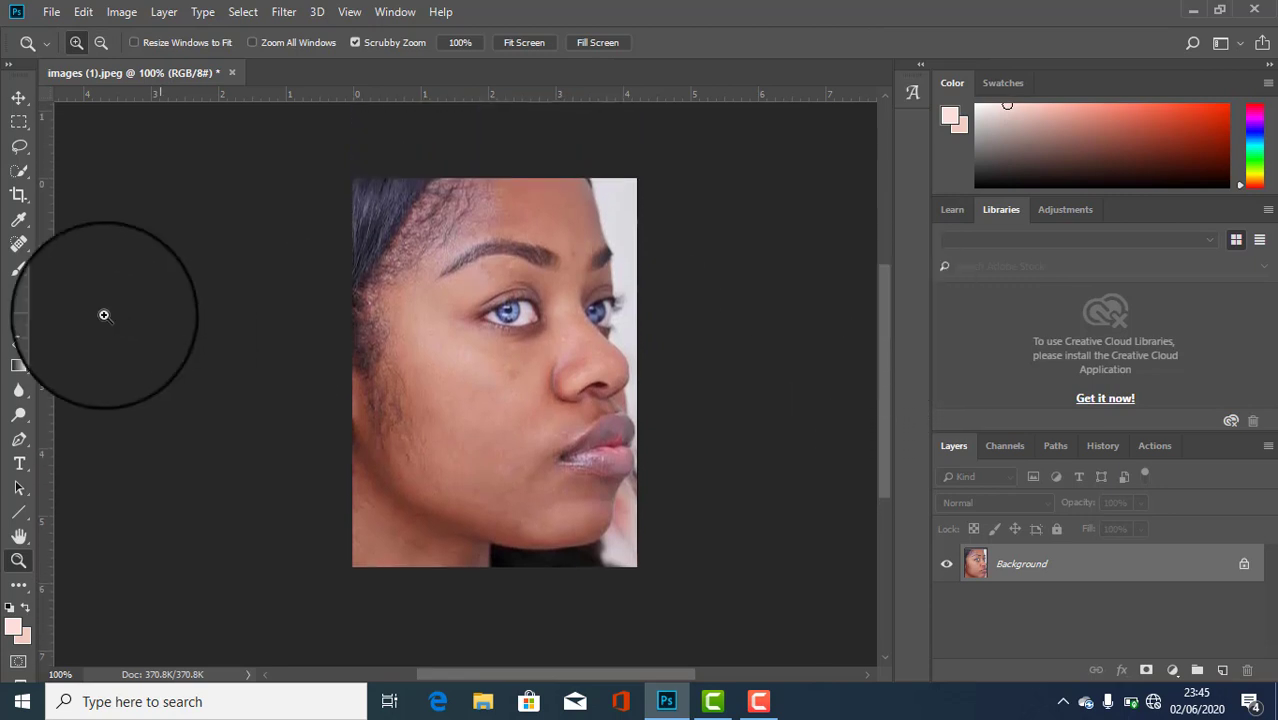
left_click(19, 243)
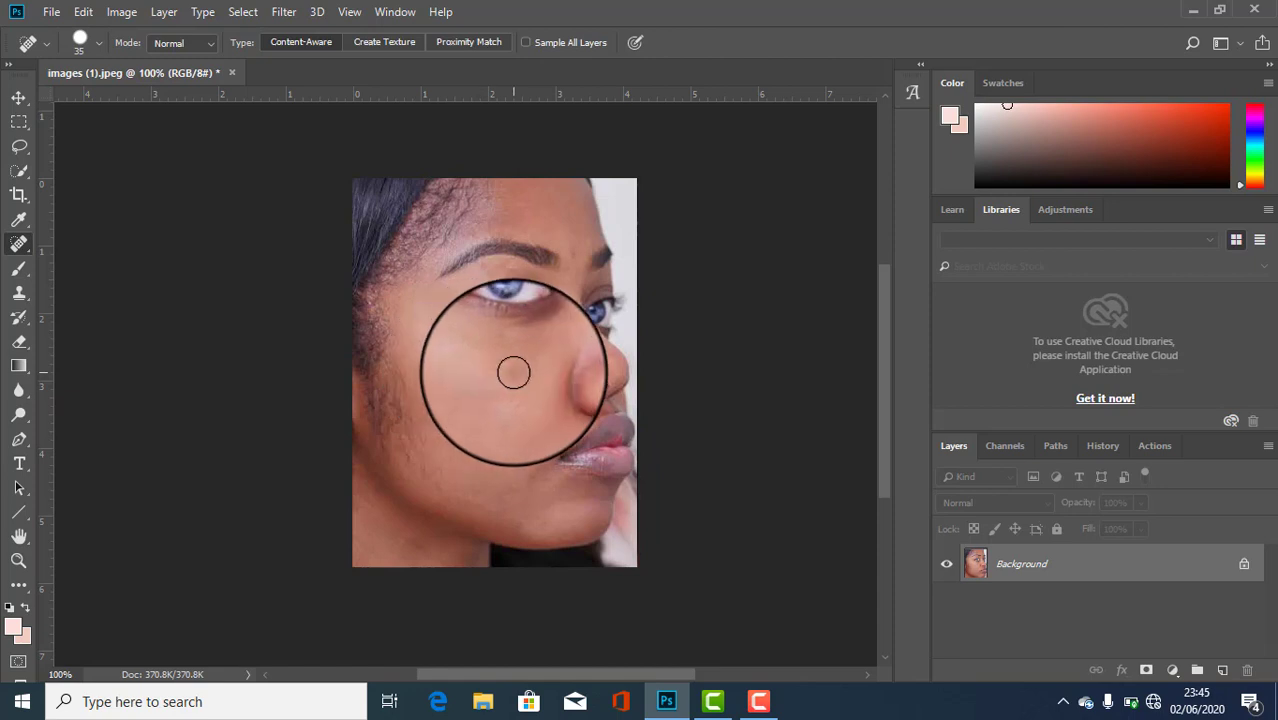
left_click(515, 373)
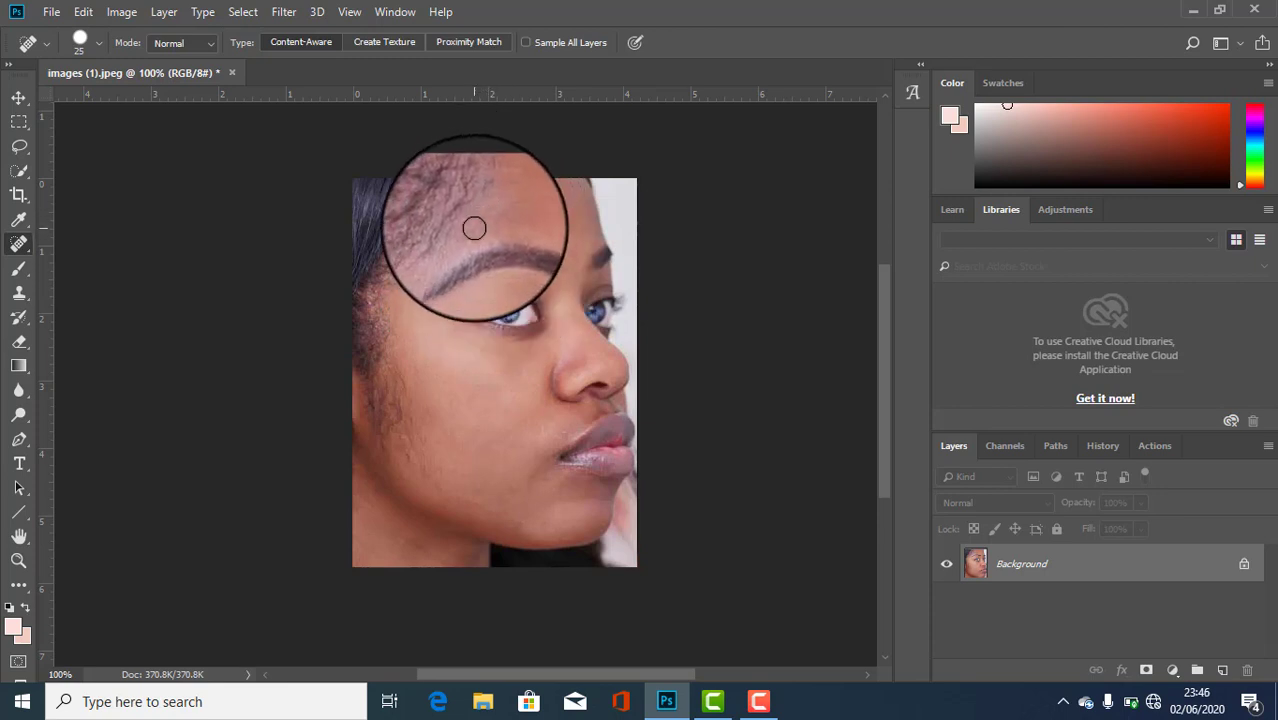
left_click(474, 224)
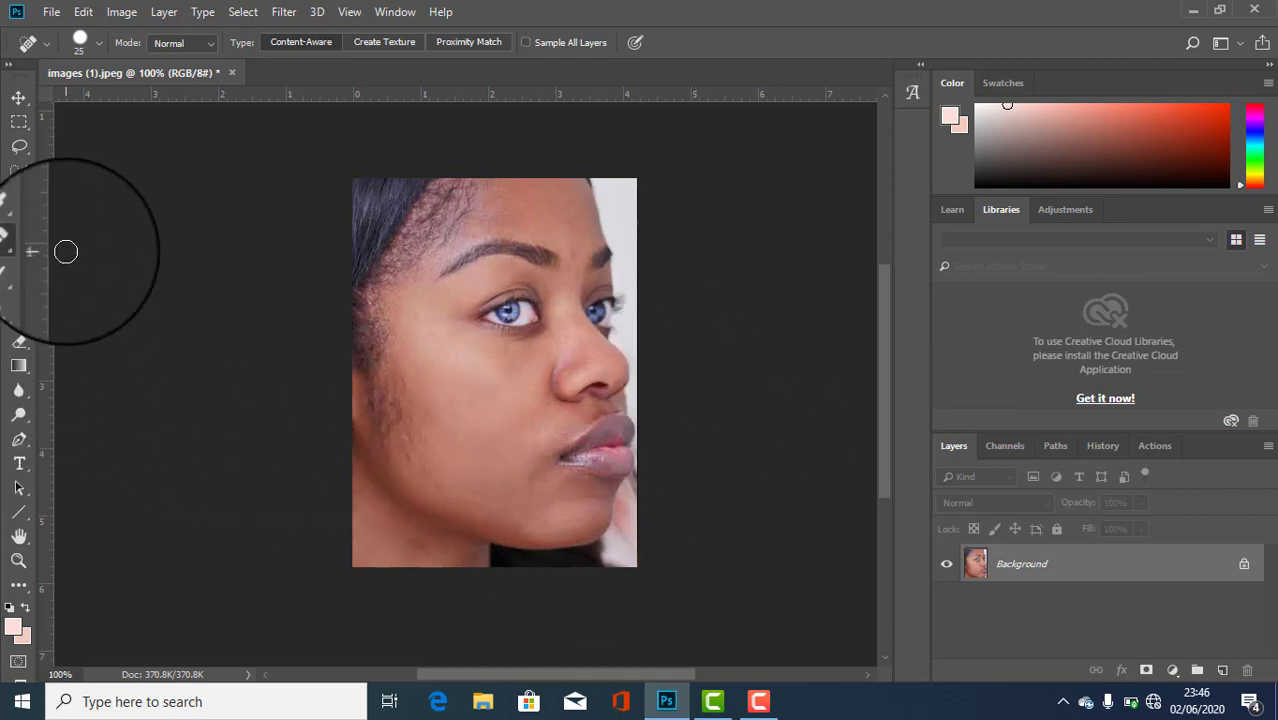
Duplicate the Background layer and make the copy the active layer
left_click(19, 98)
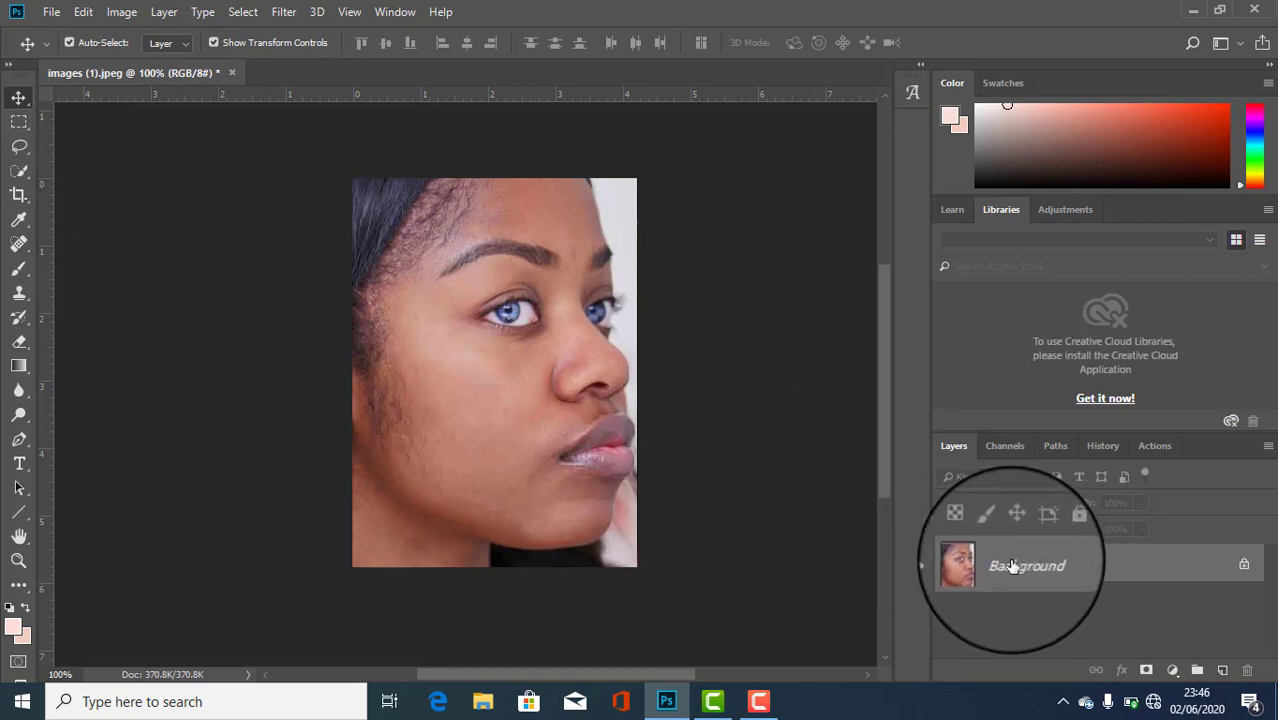
left_click_drag(1013, 566, 1222, 670)
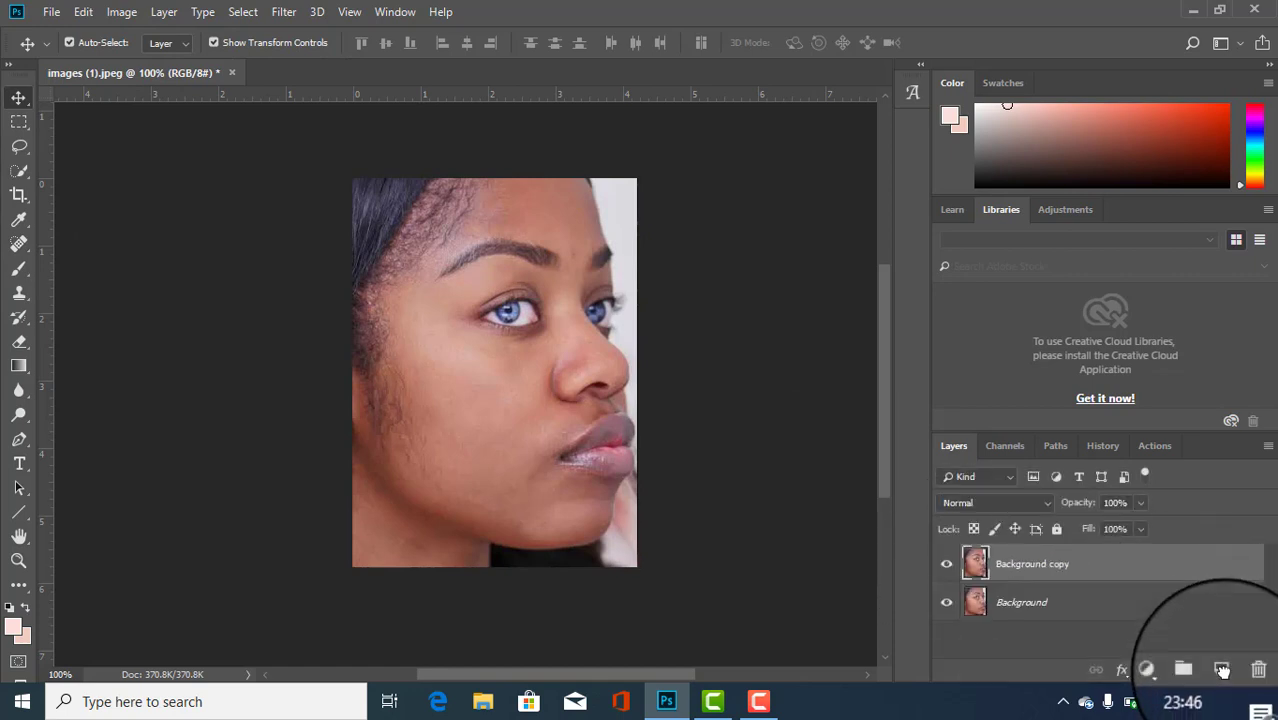
left_click(1030, 606)
left_click(1040, 568)
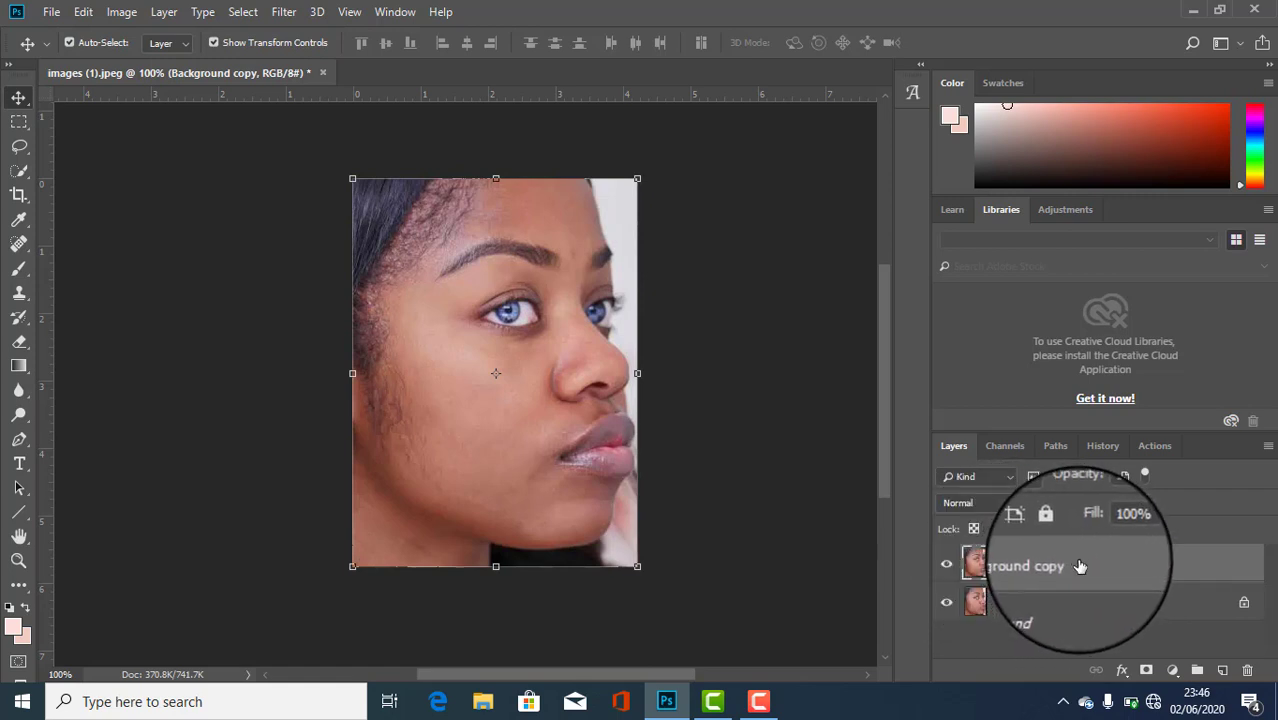
Apply a Surface Blur with radius 31 pixels and threshold 18 levels to the Background copy layer, then deselect the layer
left_click(284, 12)
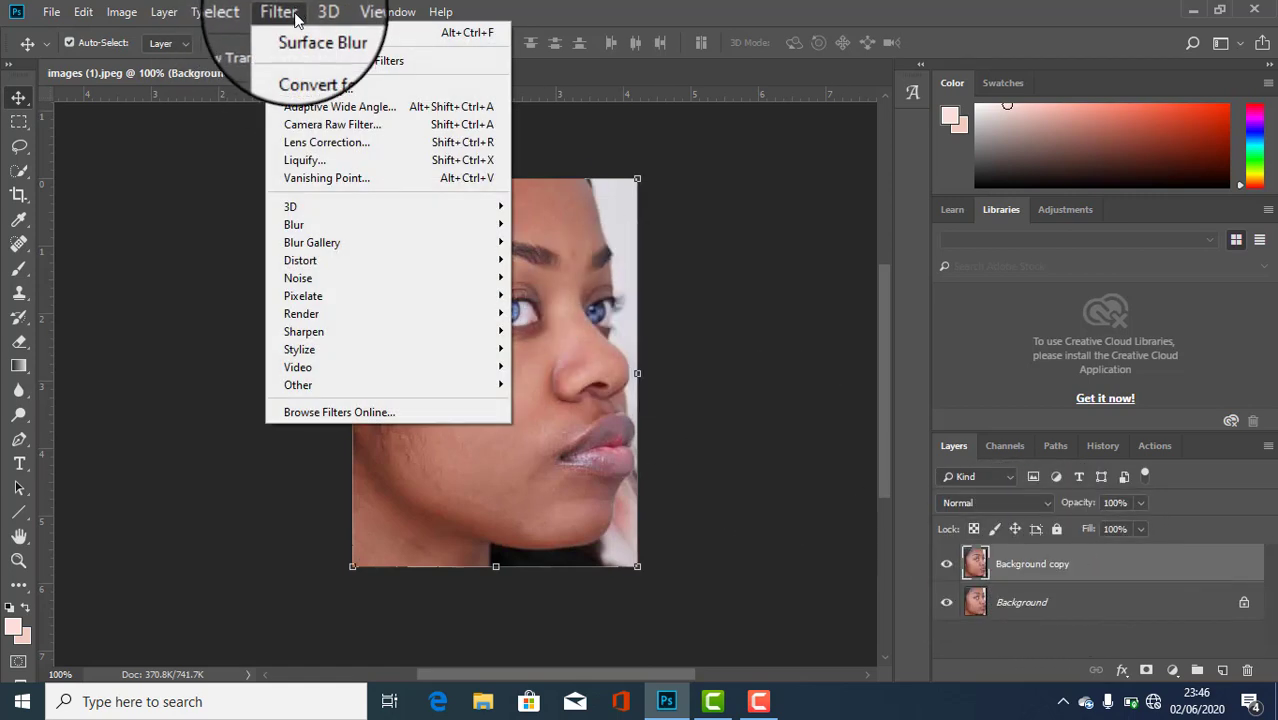
mouse_move(335, 217)
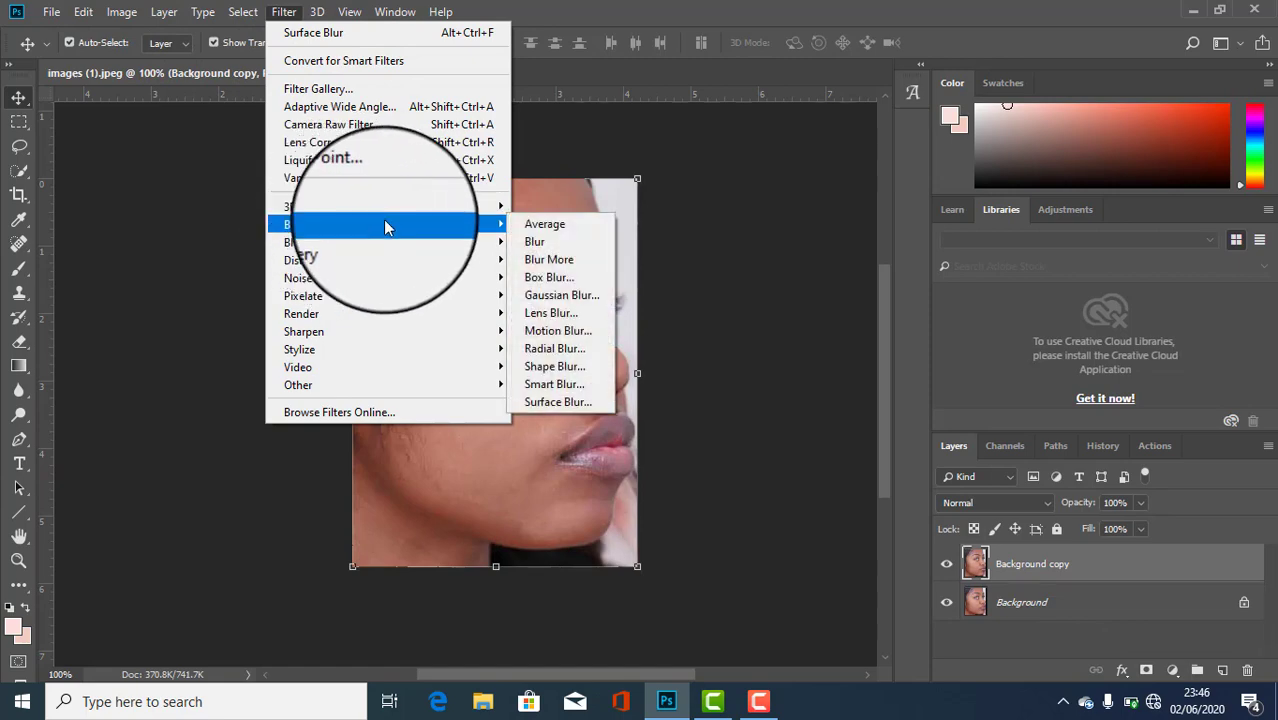
left_click(558, 403)
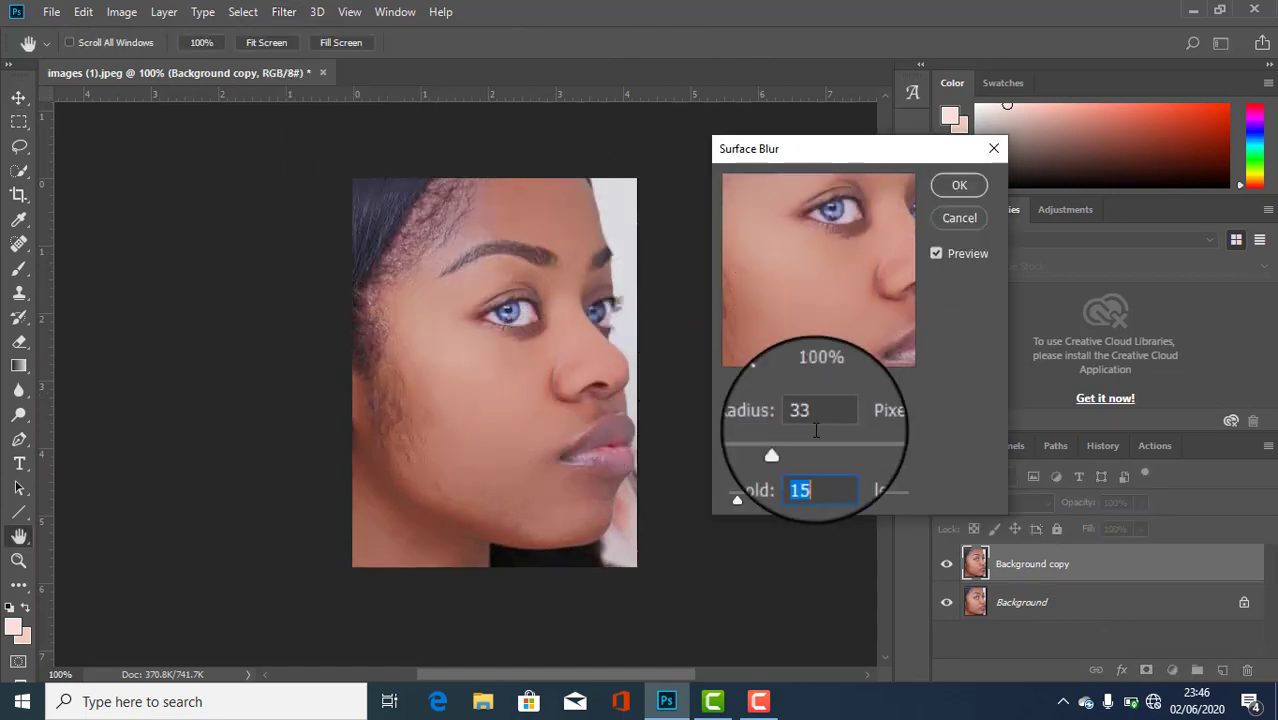
left_click_drag(859, 163, 878, 168)
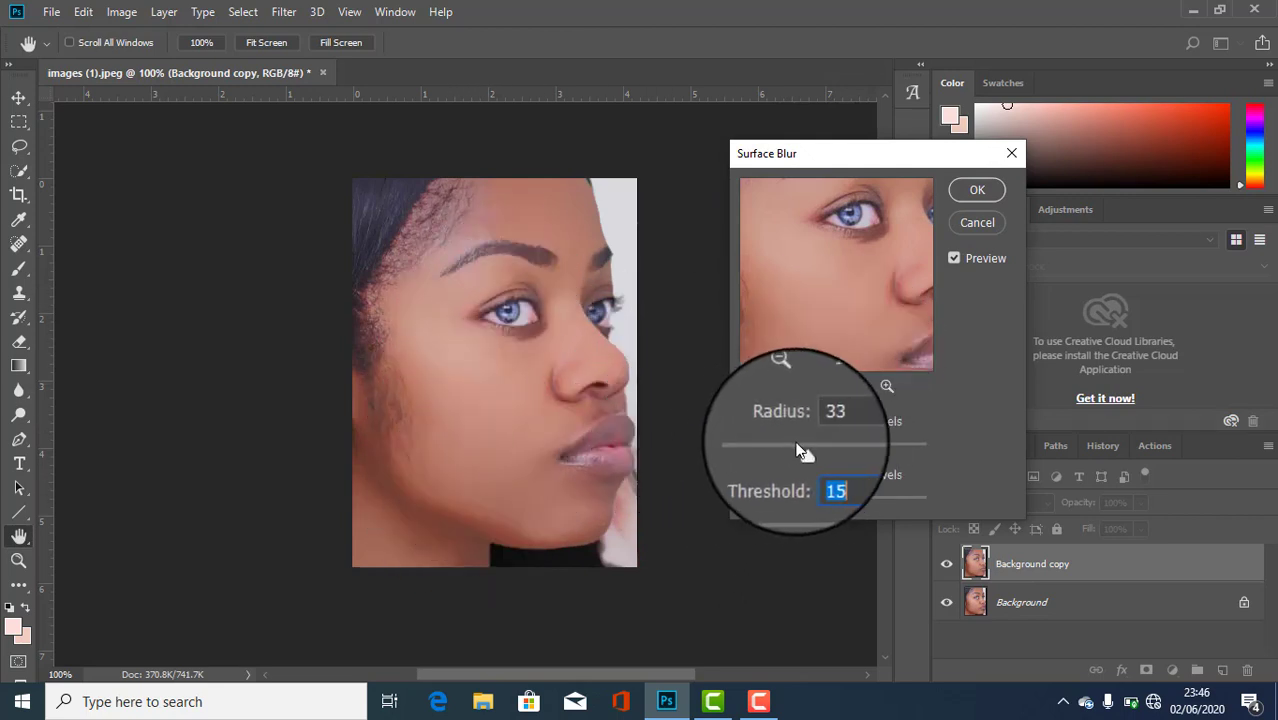
left_click(766, 452)
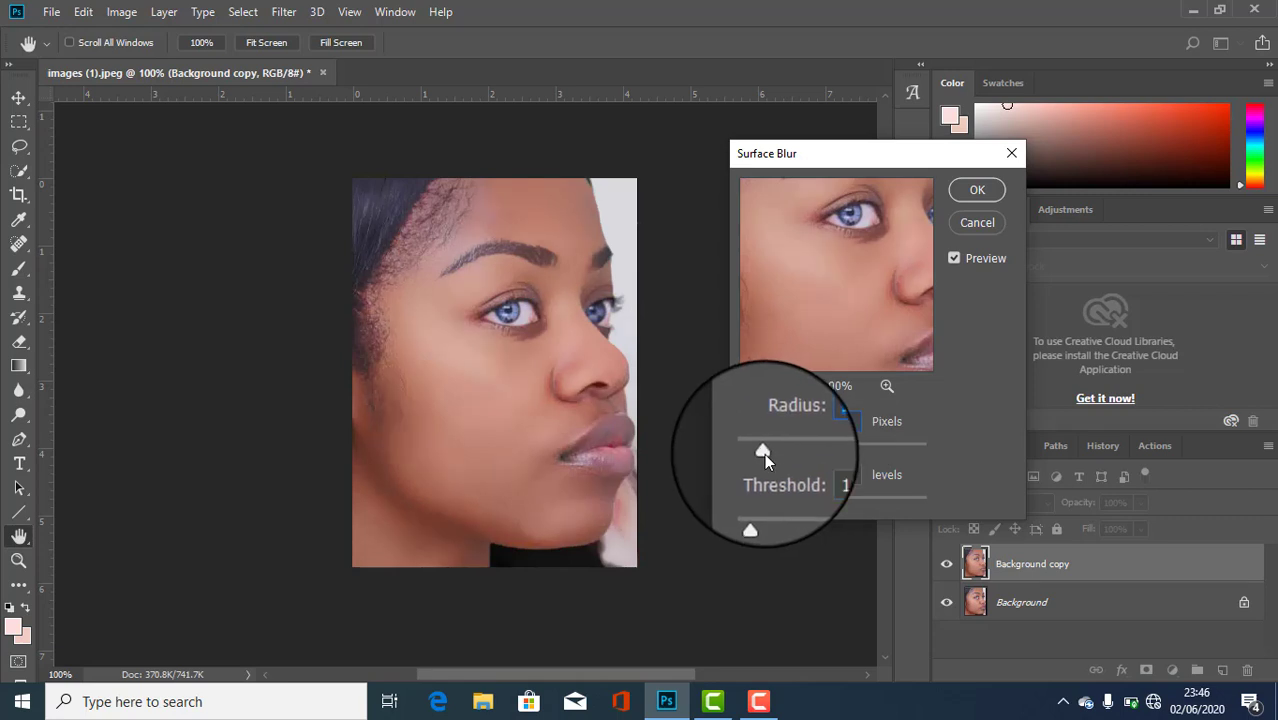
left_click_drag(764, 453, 799, 452)
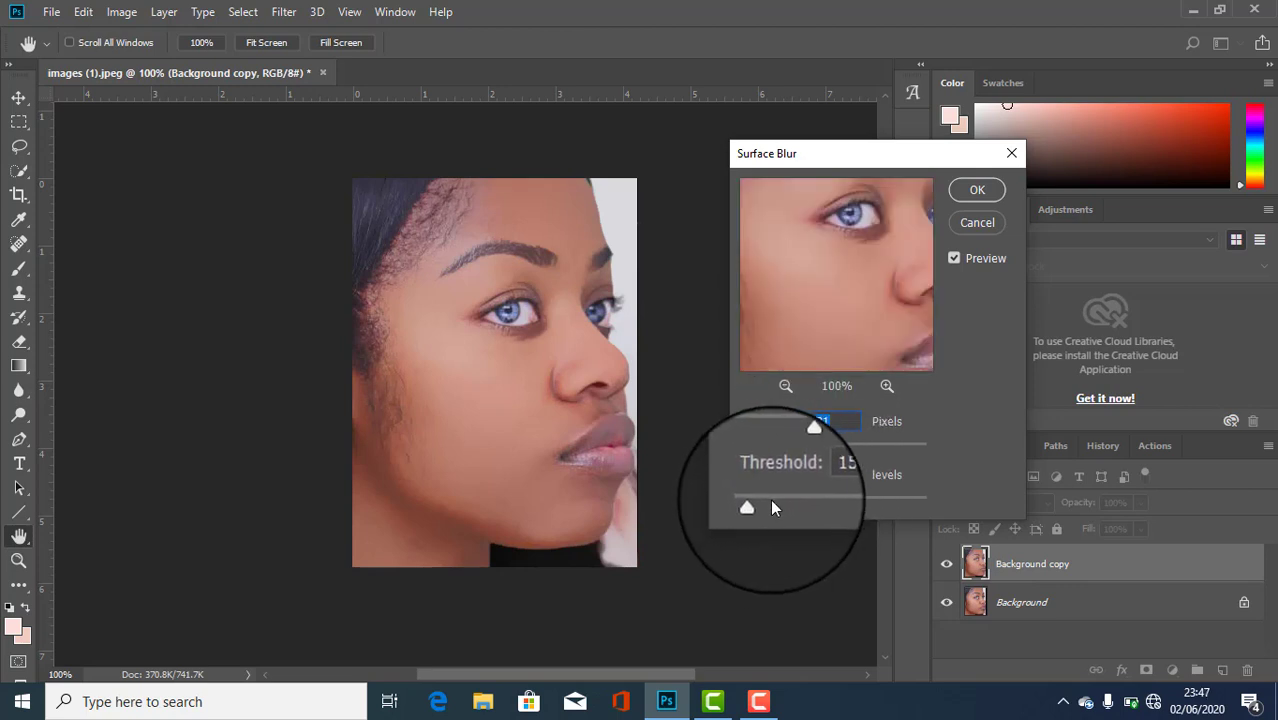
left_click_drag(752, 506, 757, 505)
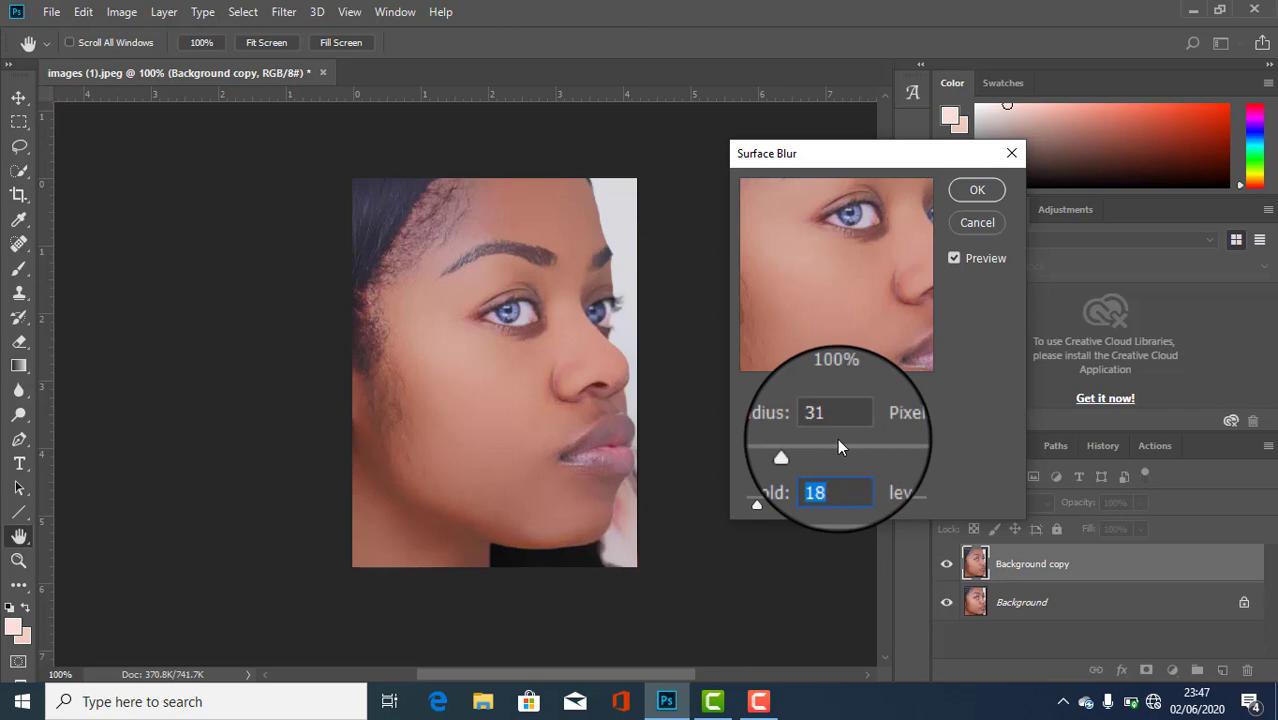
left_click(1000, 192)
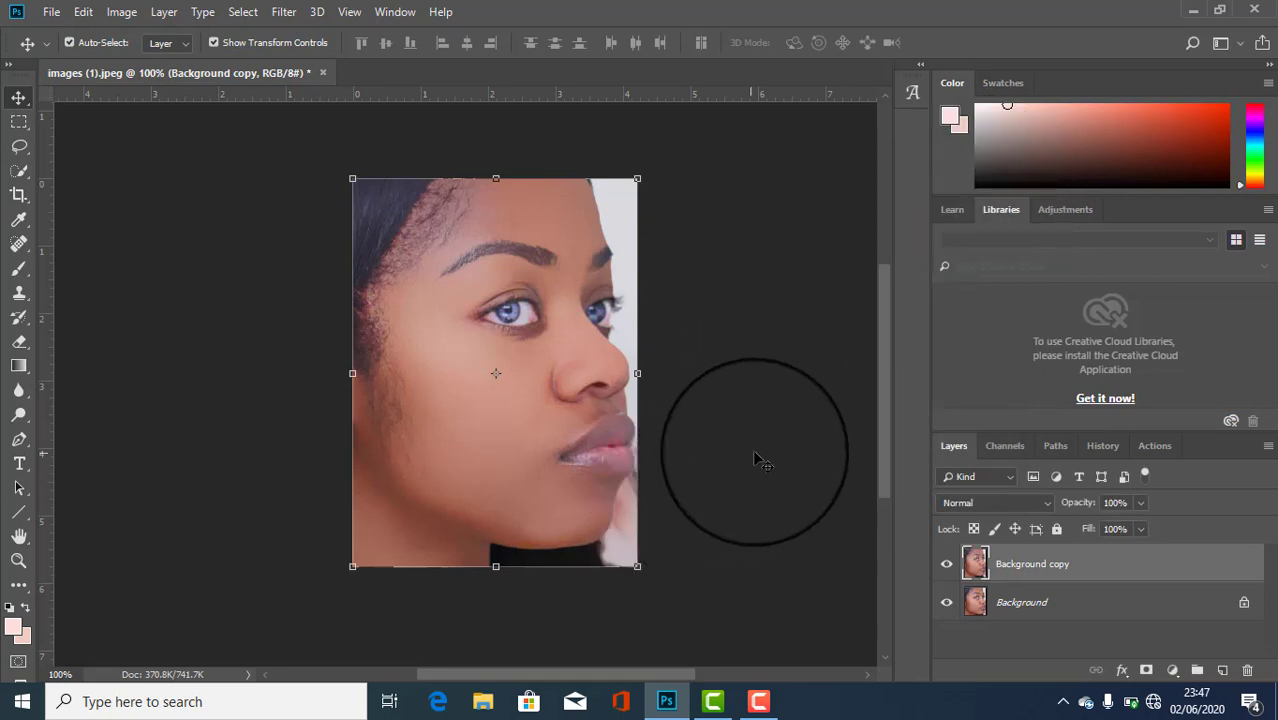
left_click(759, 457)
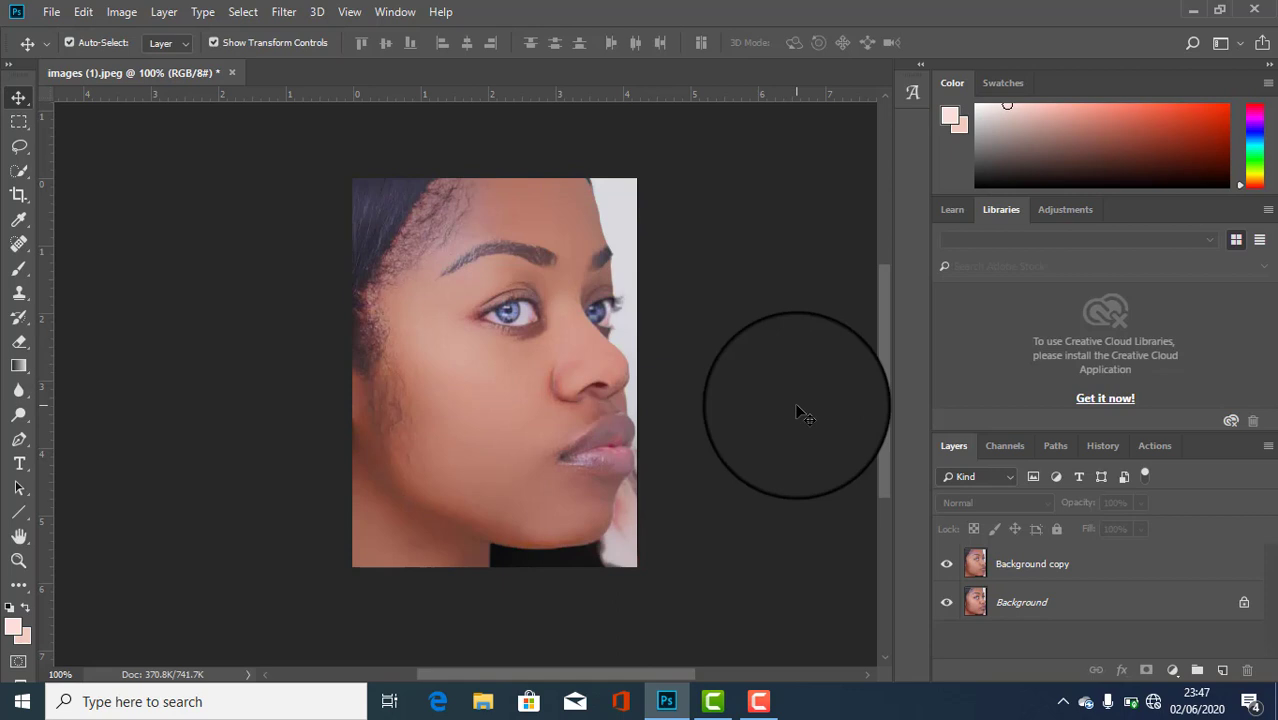
Compare the face with the Background copy layer hidden and shown, and inspect the smoothed skin up close
left_click(947, 566)
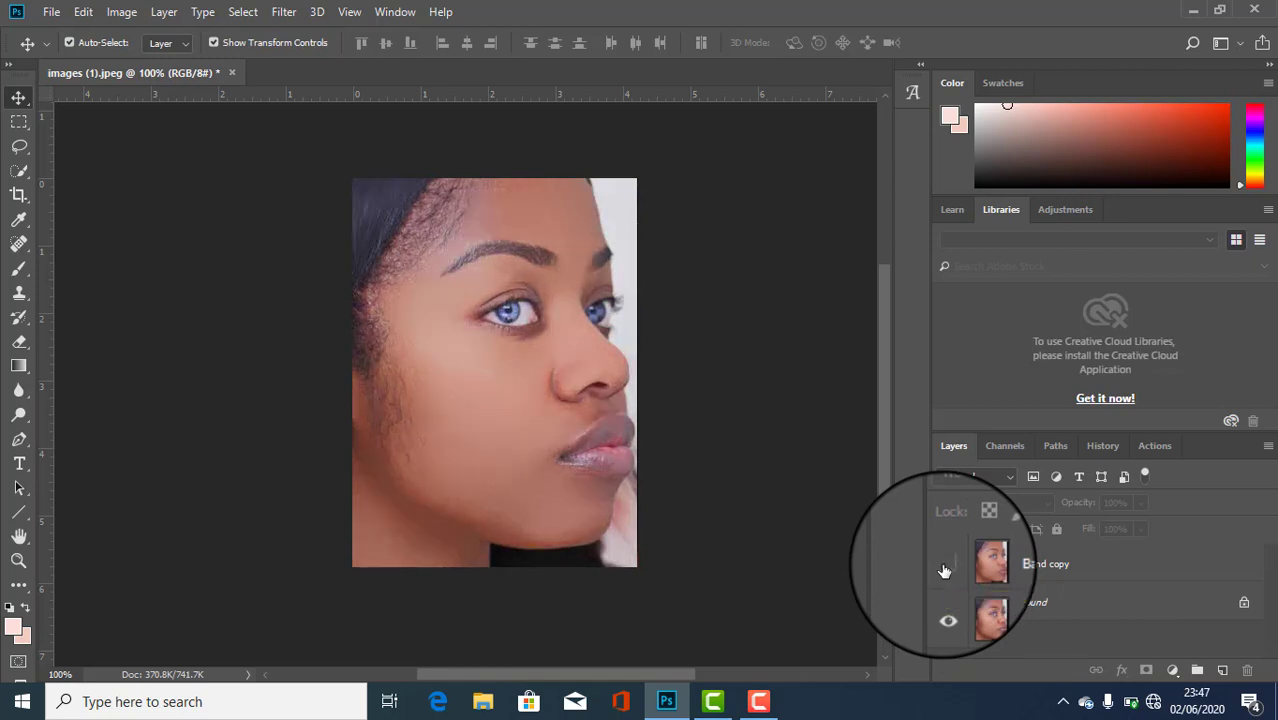
left_click(947, 566)
left_click(20, 563)
left_click(385, 325)
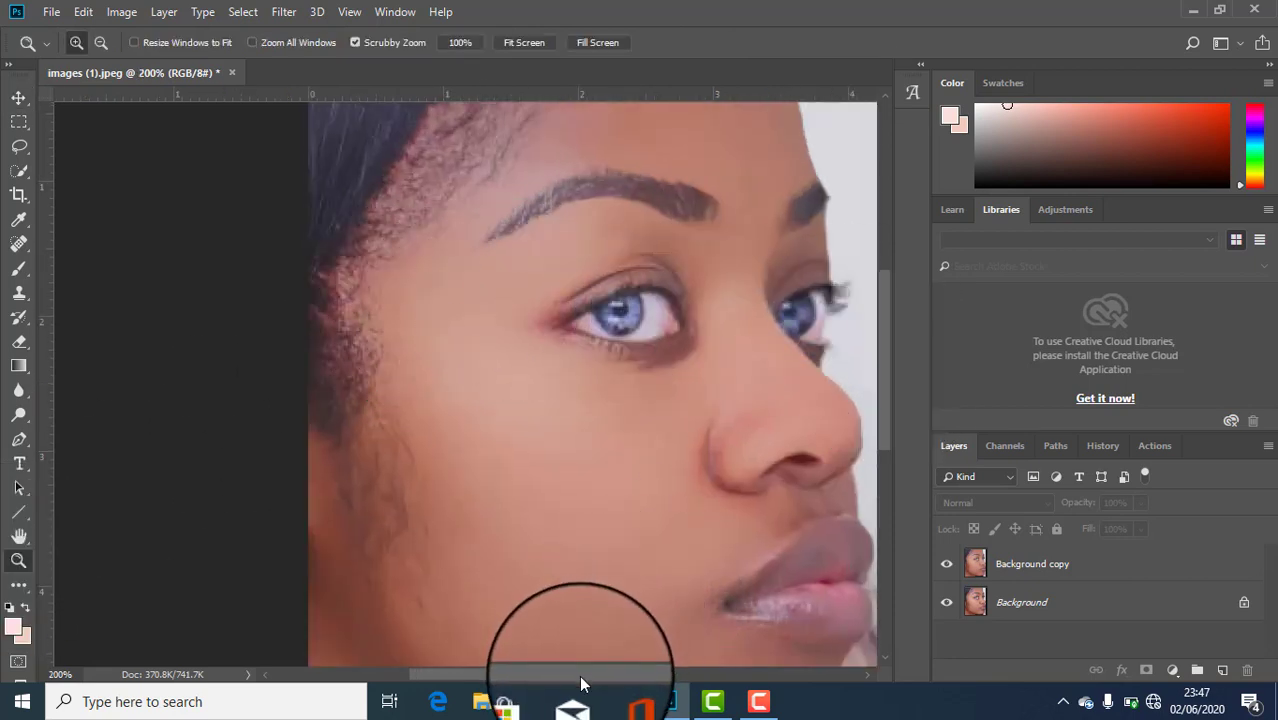
Erase the smoothing over the eyebrows, eyes and lips on the Background copy layer with the Eraser at size 20 and 100% opacity
left_click_drag(580, 684, 601, 676)
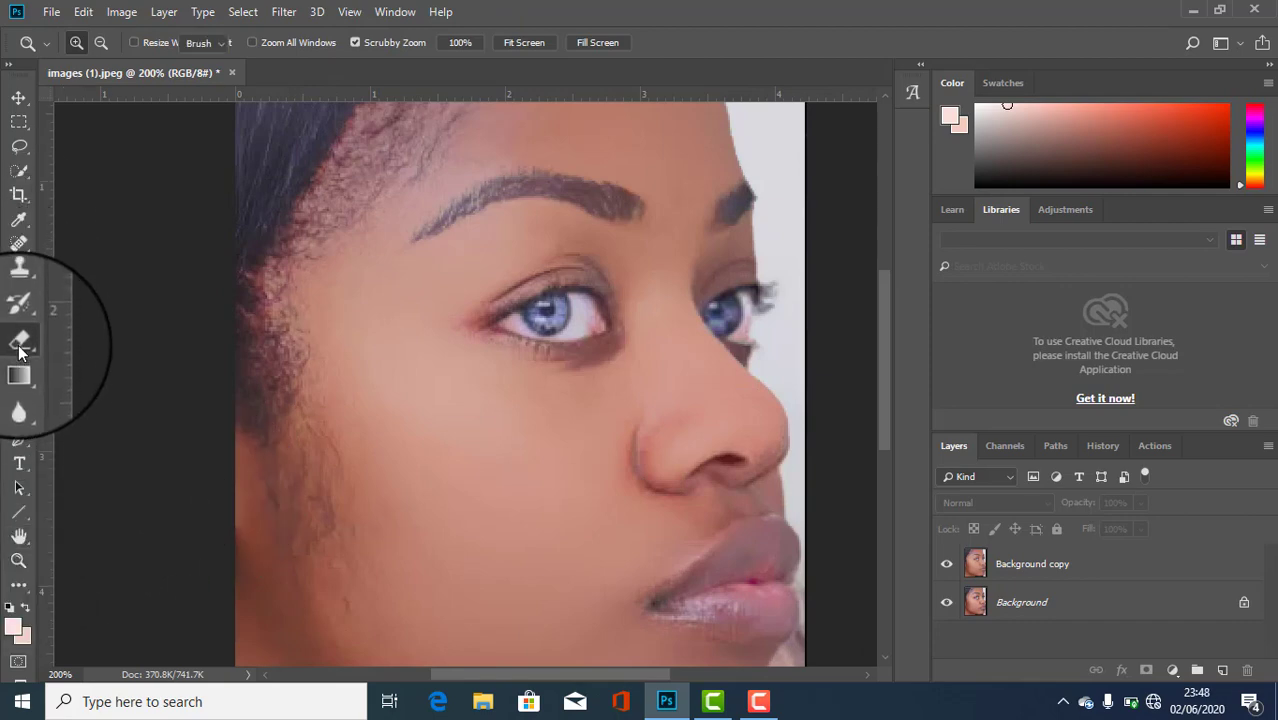
left_click_drag(18, 350, 108, 347)
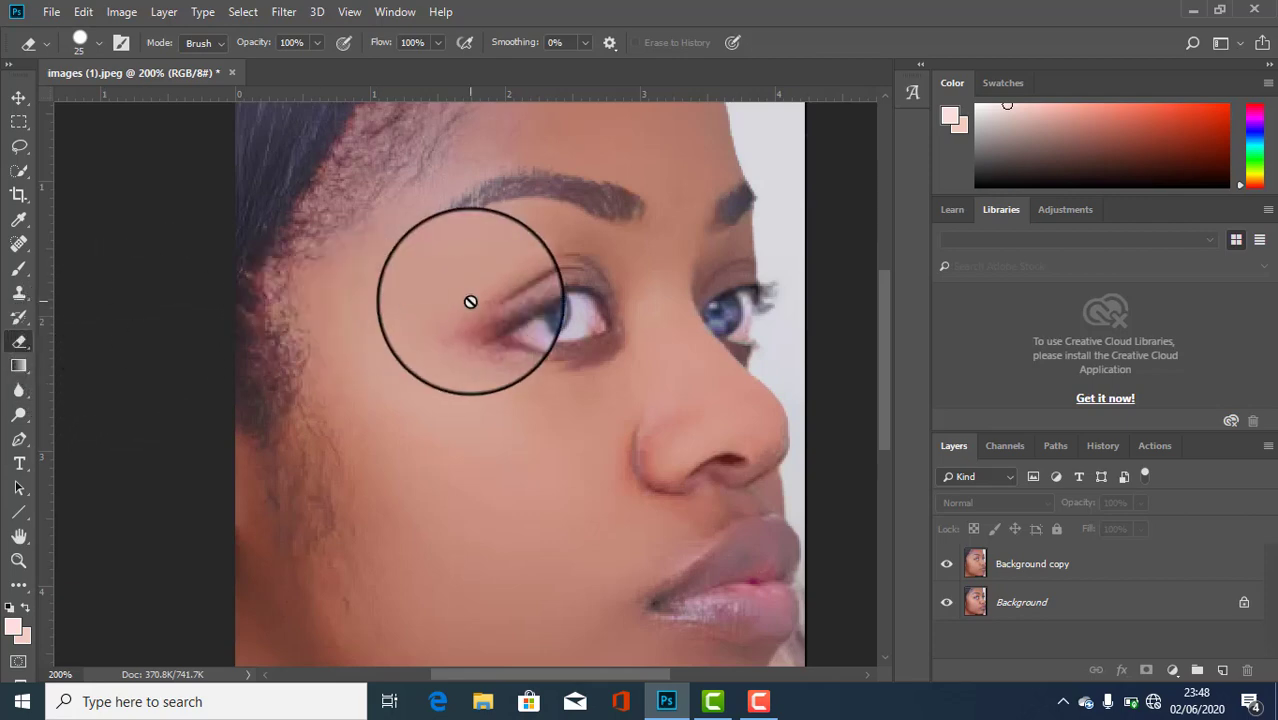
left_click(1058, 567)
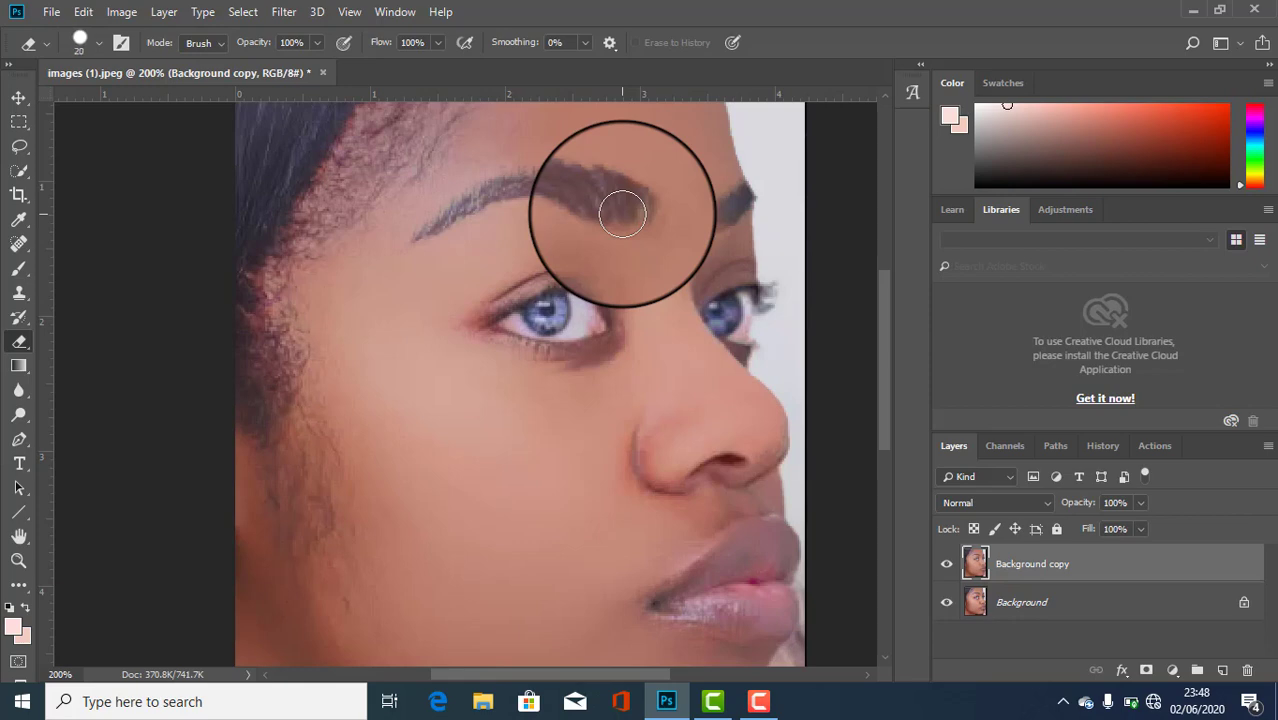
mouse_move(631, 209)
left_mouse_down()
mouse_move(508, 183)
mouse_move(418, 242)
mouse_move(442, 203)
mouse_move(508, 163)
mouse_move(630, 206)
mouse_move(727, 218)
left_mouse_up()
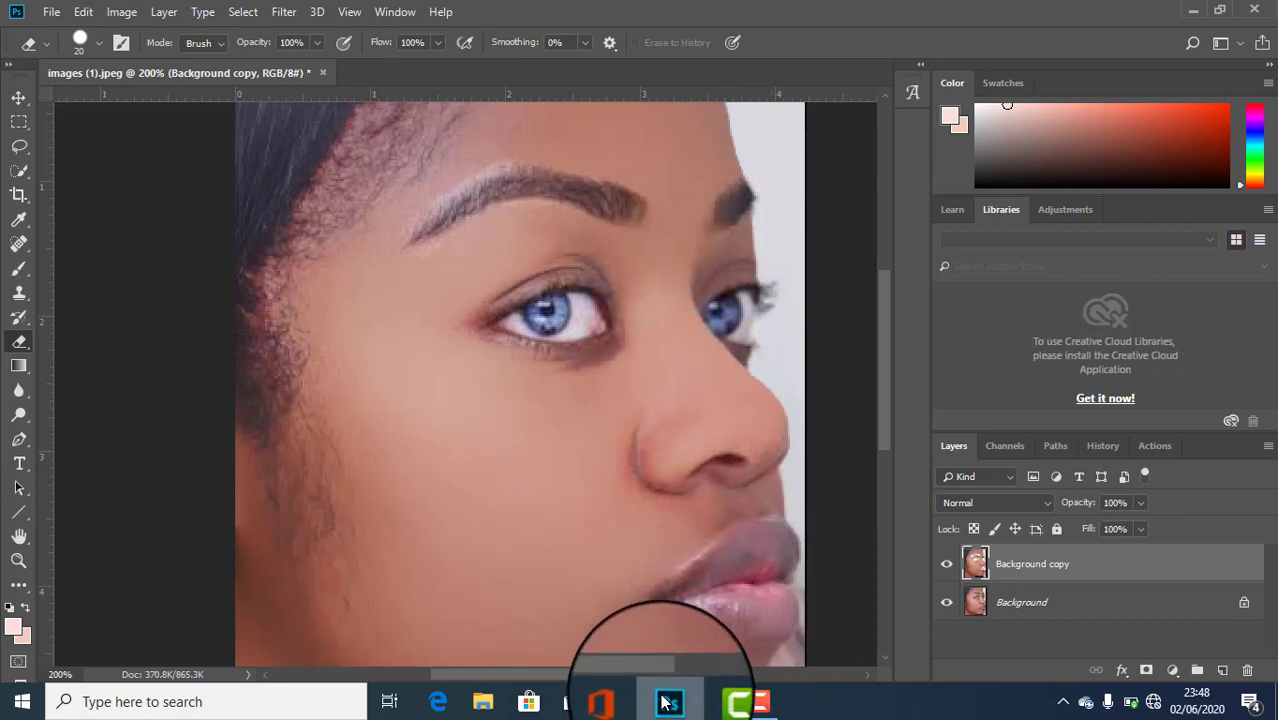
Erase the smoothing over the hair and hairline on the Background copy layer to bring back the strand detail
left_click_drag(641, 672, 598, 674)
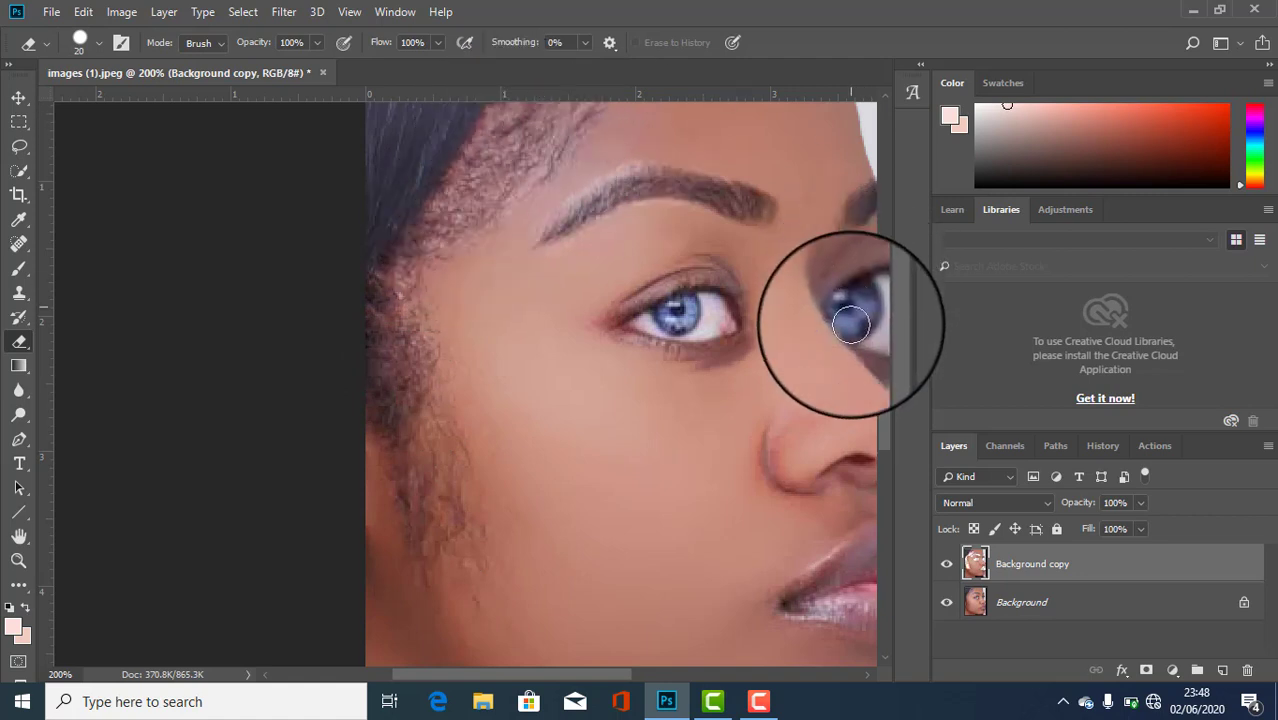
left_click_drag(880, 343, 883, 289)
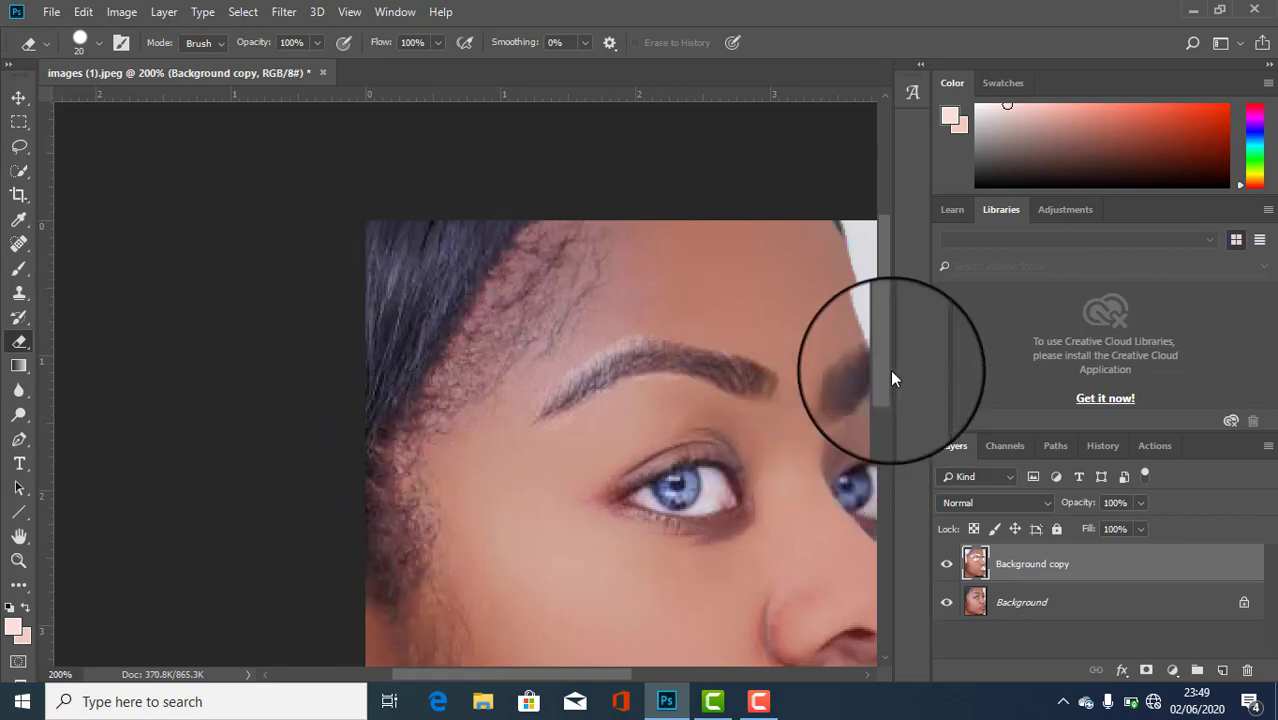
left_click_drag(890, 370, 884, 411)
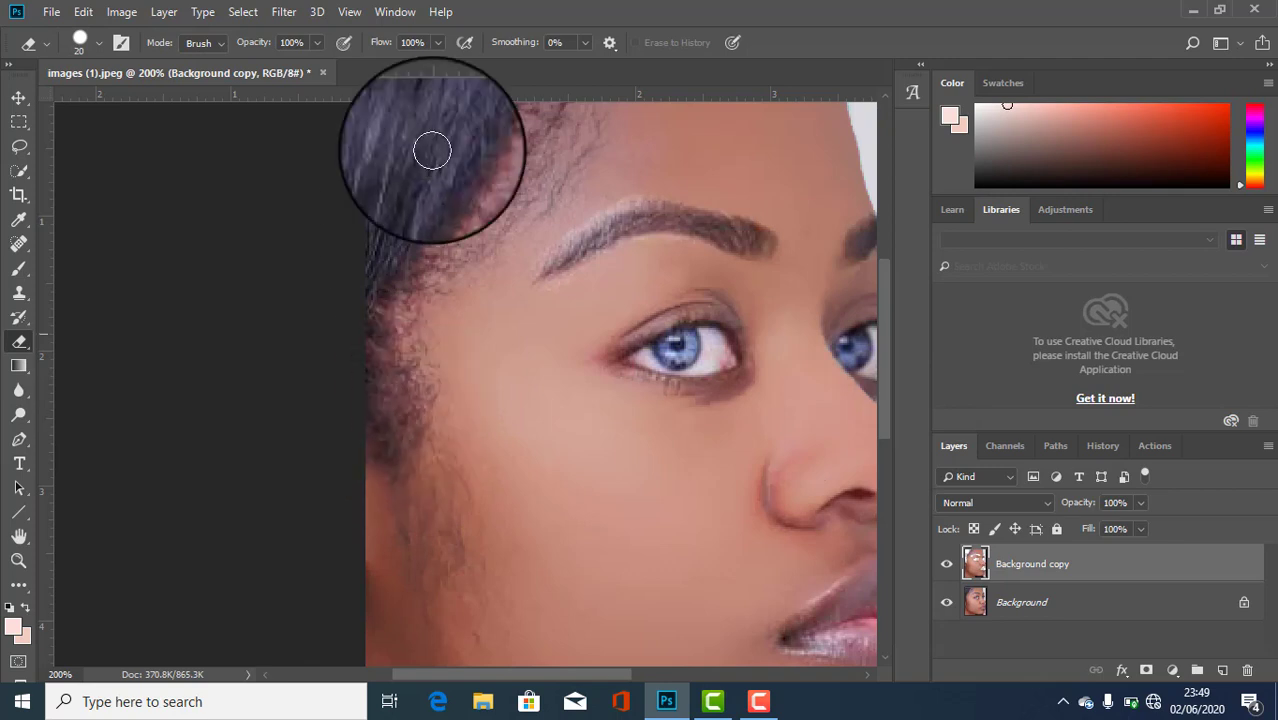
Set the Eraser opacity to 53% and softly erase the smoothing along the hairline and the sideburn
left_click(318, 48)
left_click_drag(315, 67, 277, 69)
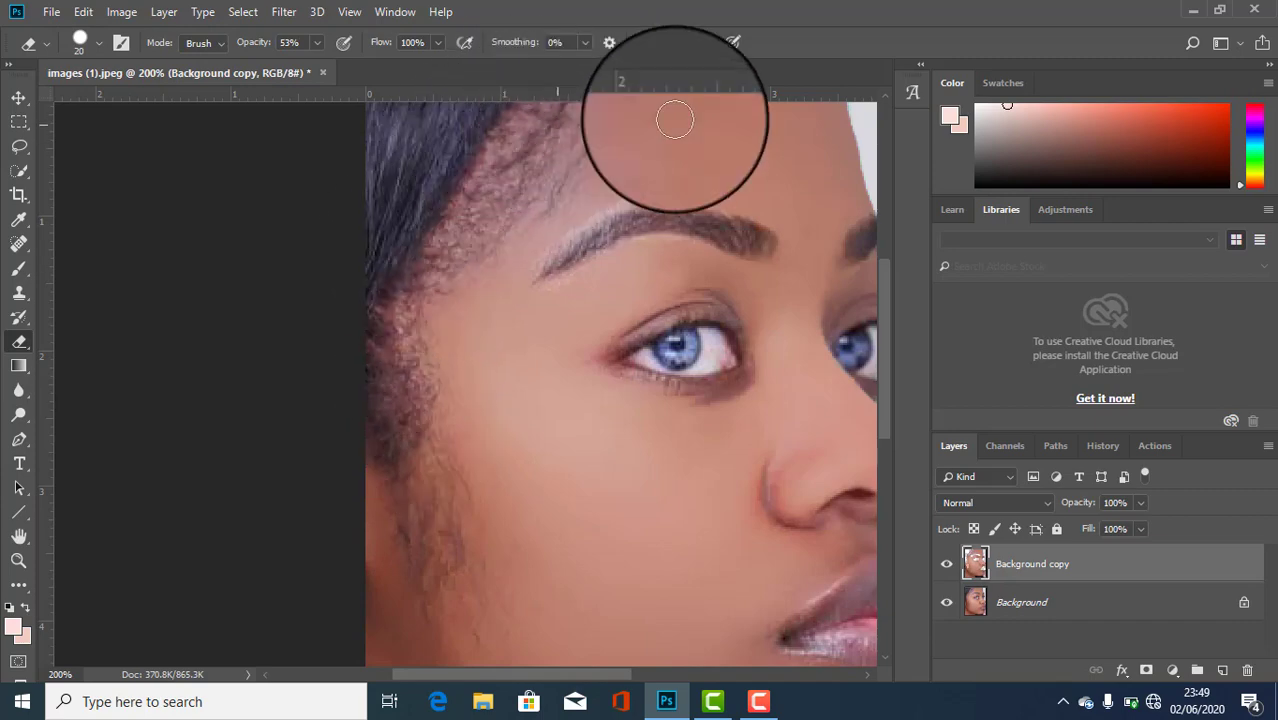
left_click_drag(880, 296, 883, 255)
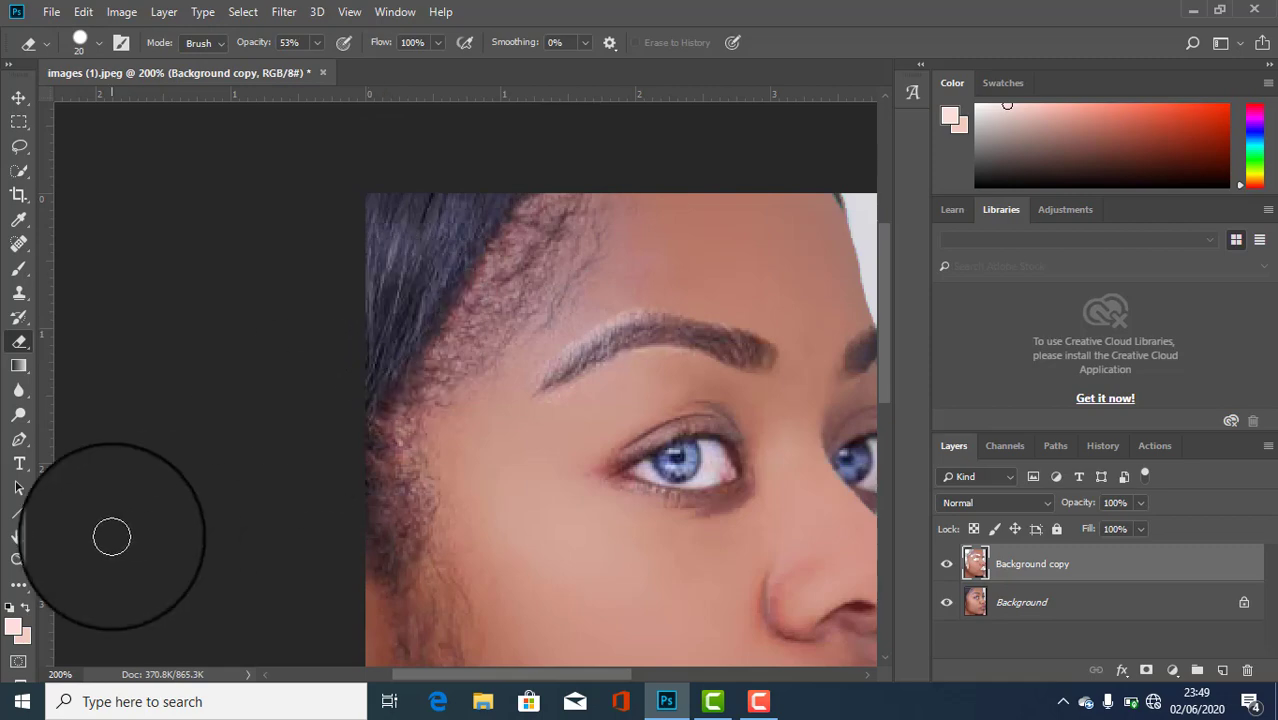
Zoom out to 100% and examine the retouched portrait as a whole
left_click(18, 560)
left_click(608, 405, "alt")
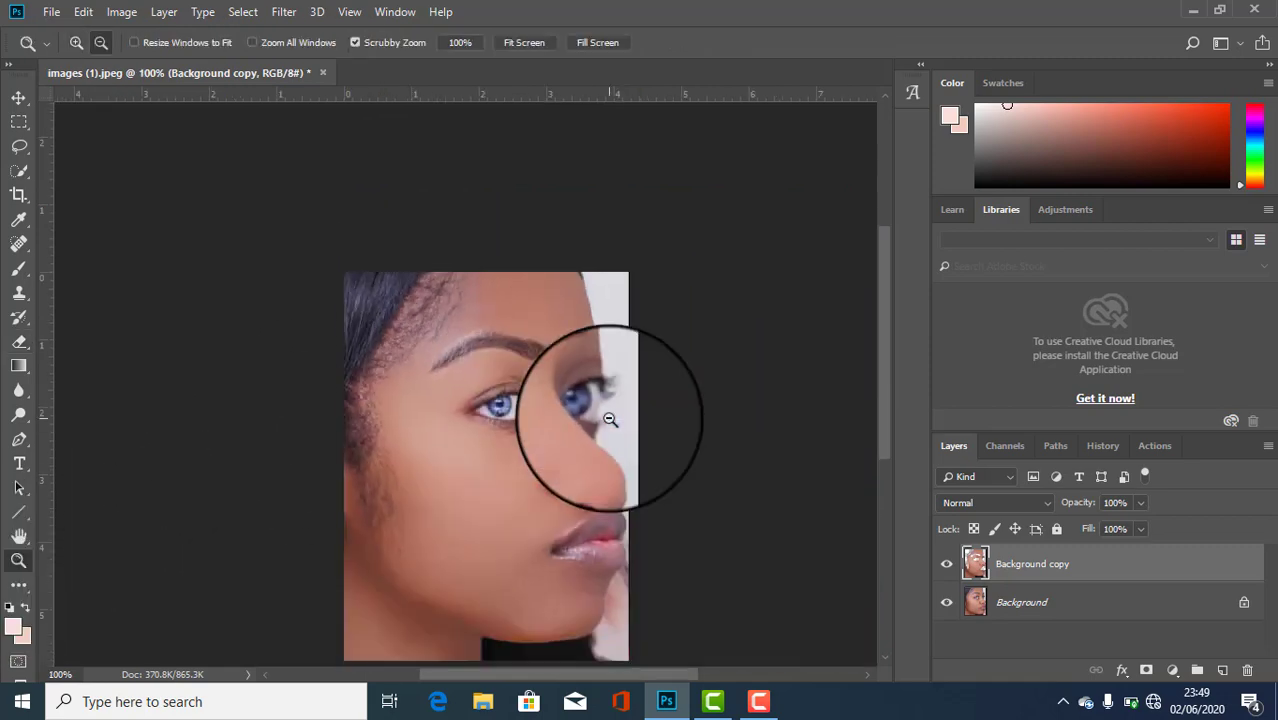
left_click(440, 455, "alt")
left_click(432, 412)
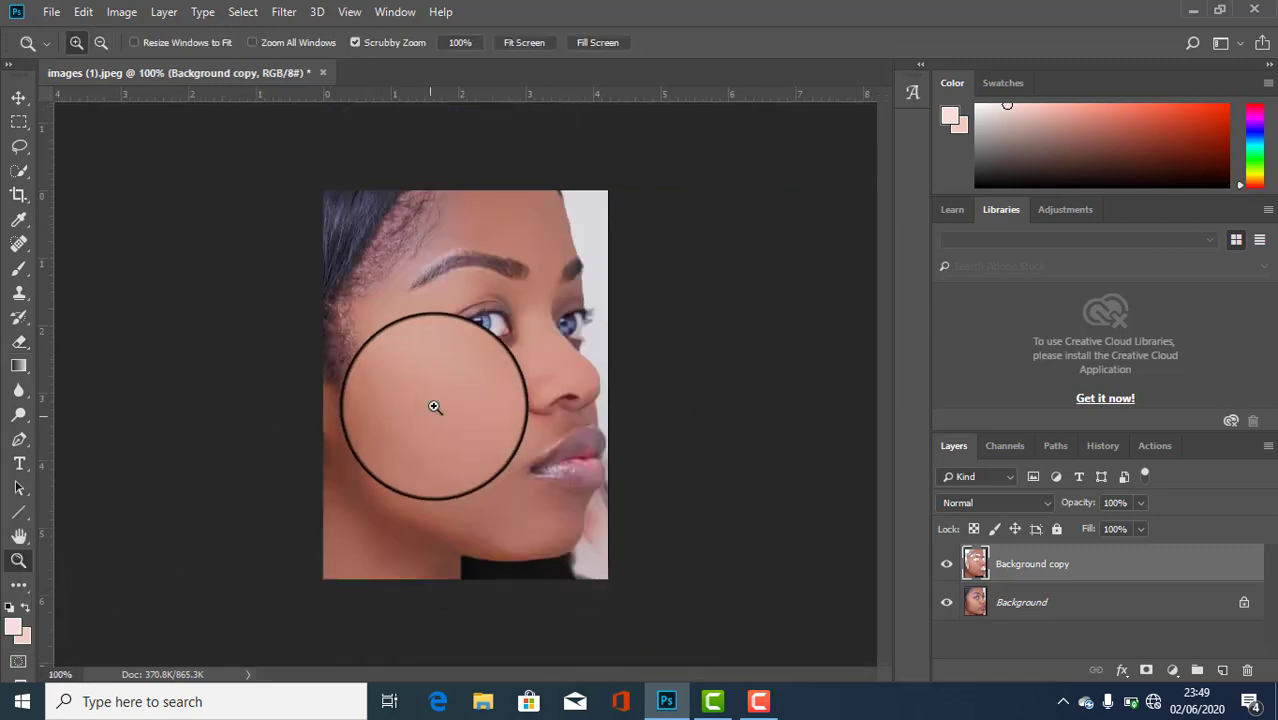